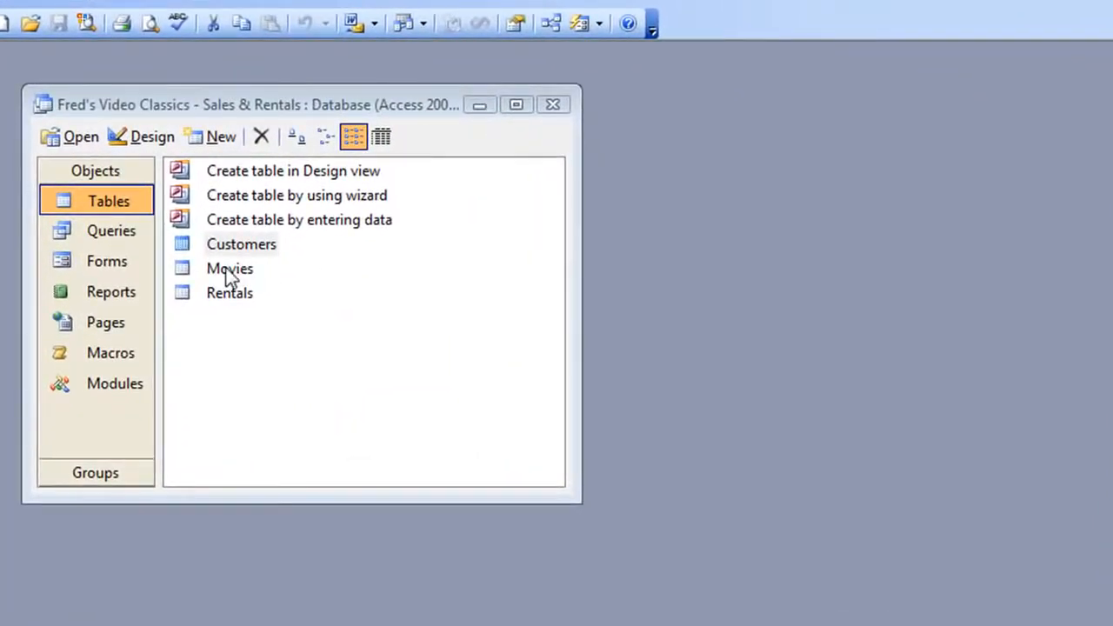
Open the Movies table and sort its records by Title, first in ascending and then in descending order
double_click(228, 268)
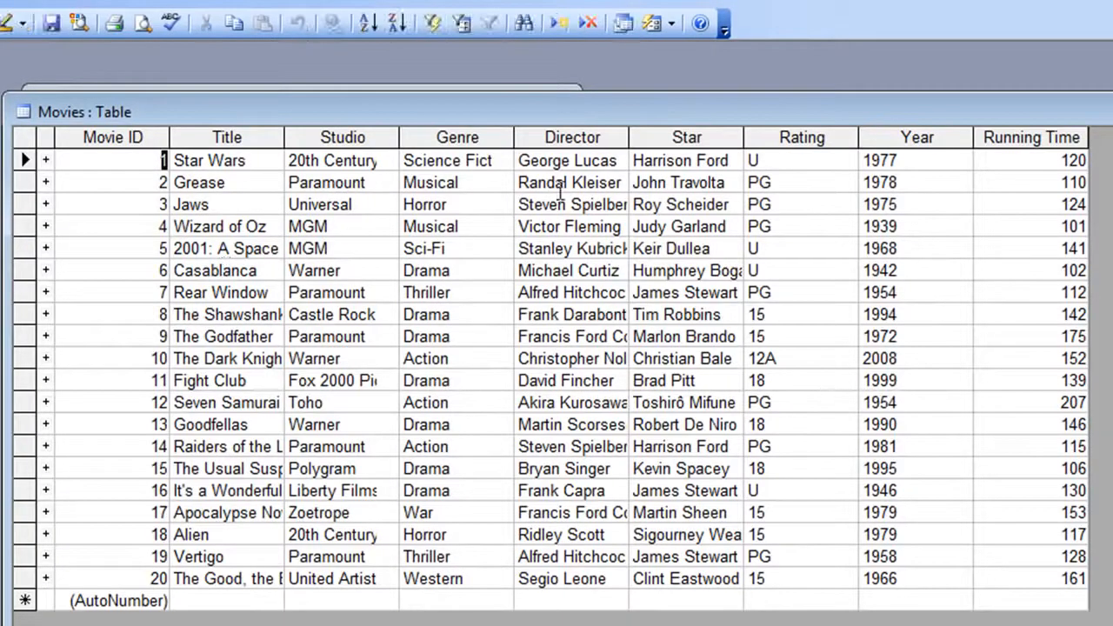
drag(594, 112, 562, 61)
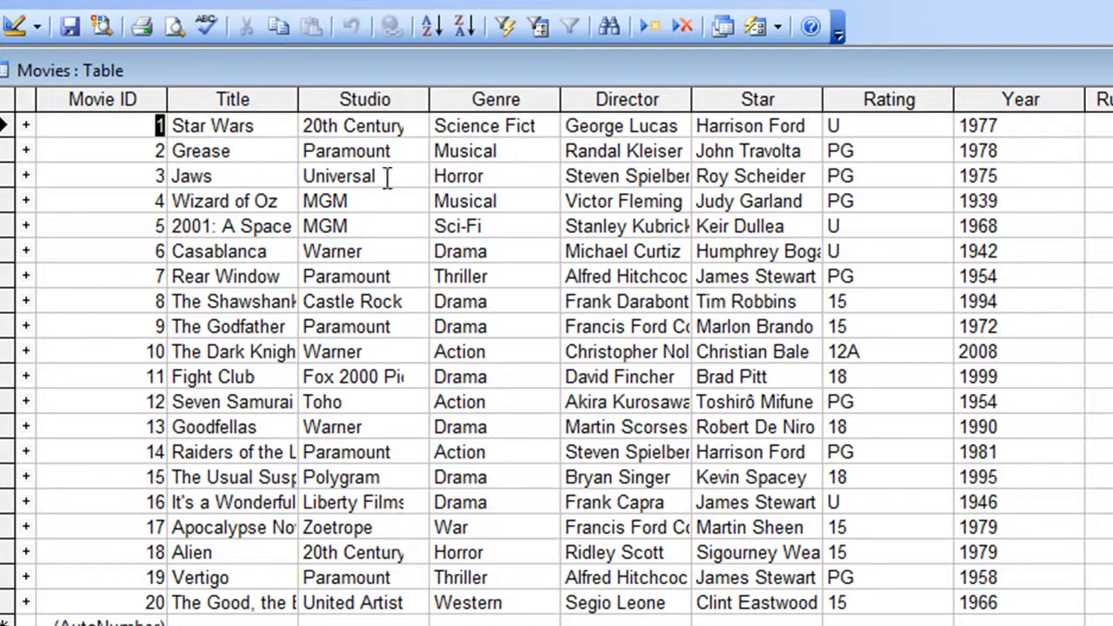
click(258, 175)
click(433, 26)
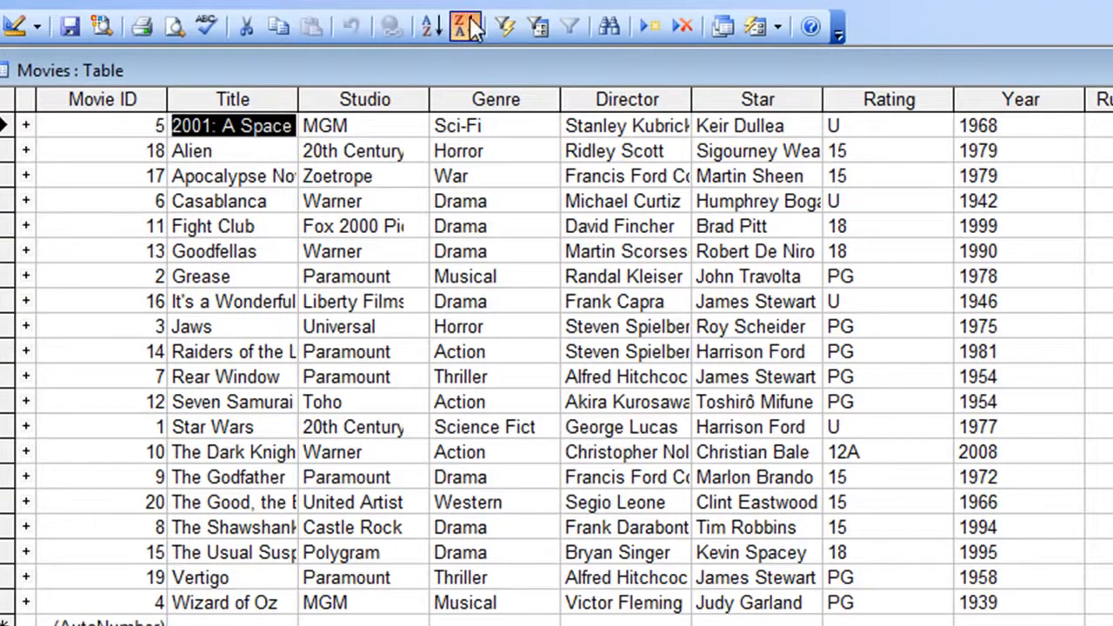
click(465, 24)
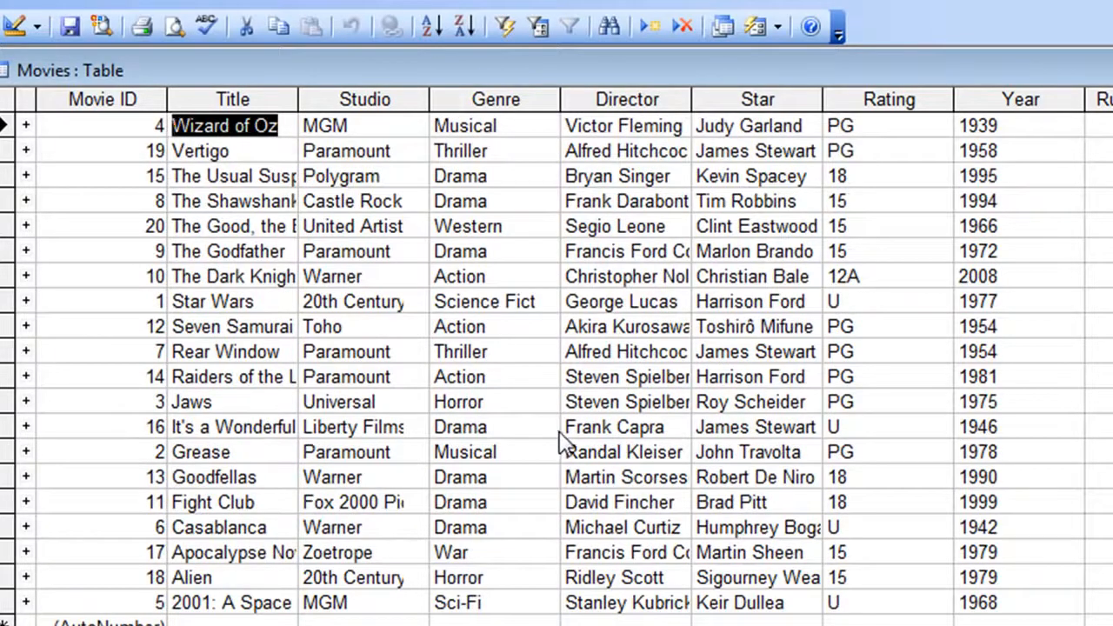
Sort the movies ascending by Rating, and then by Year in ascending followed by descending order
click(927, 127)
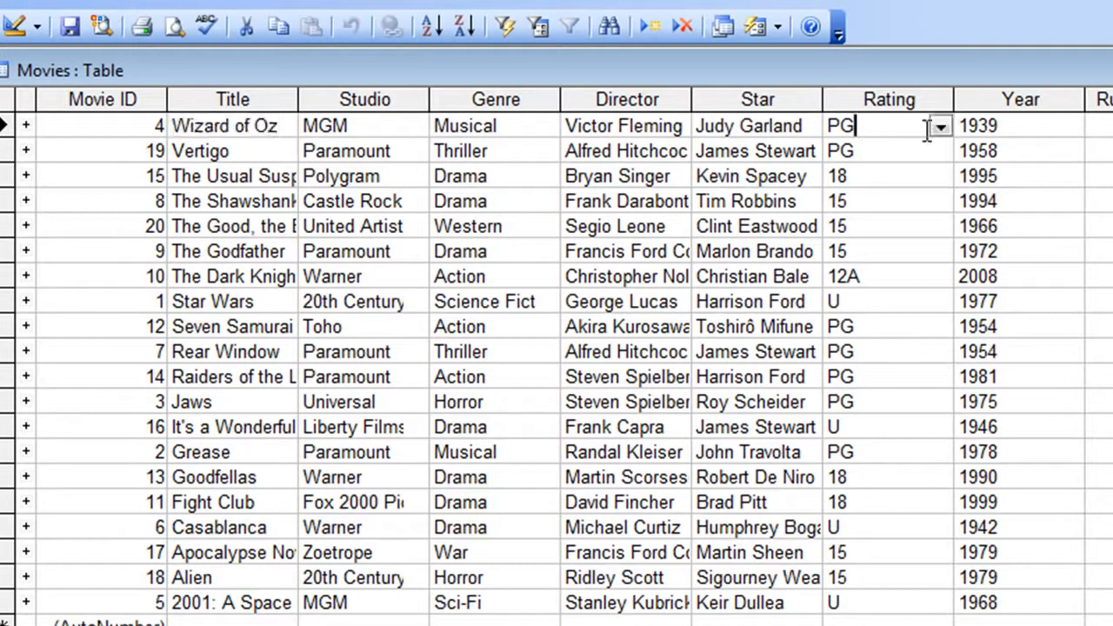
click(430, 26)
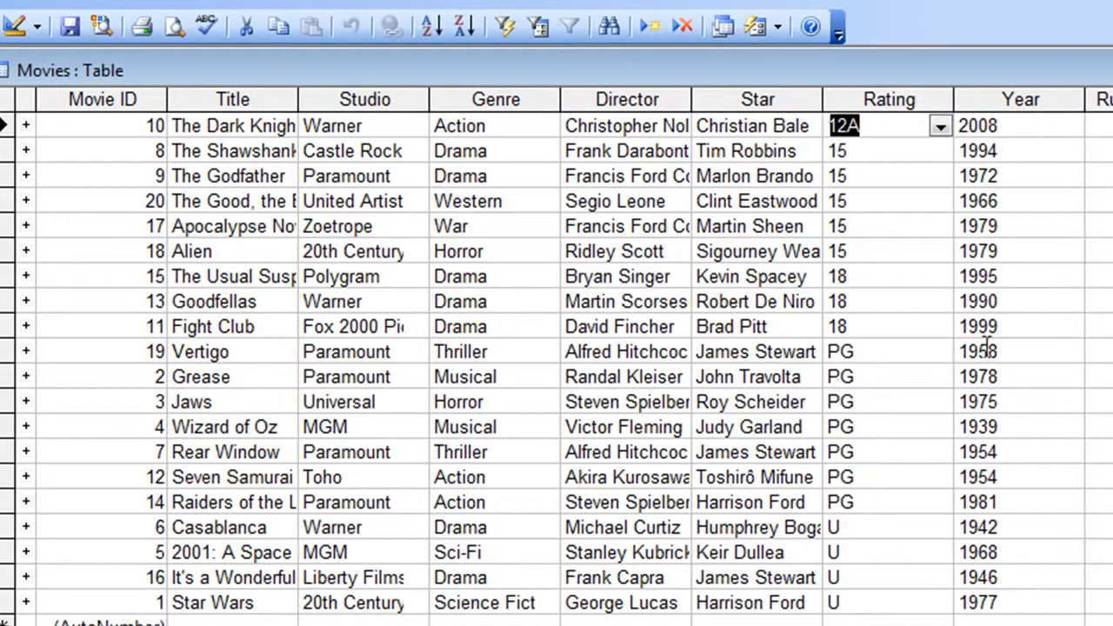
click(1031, 151)
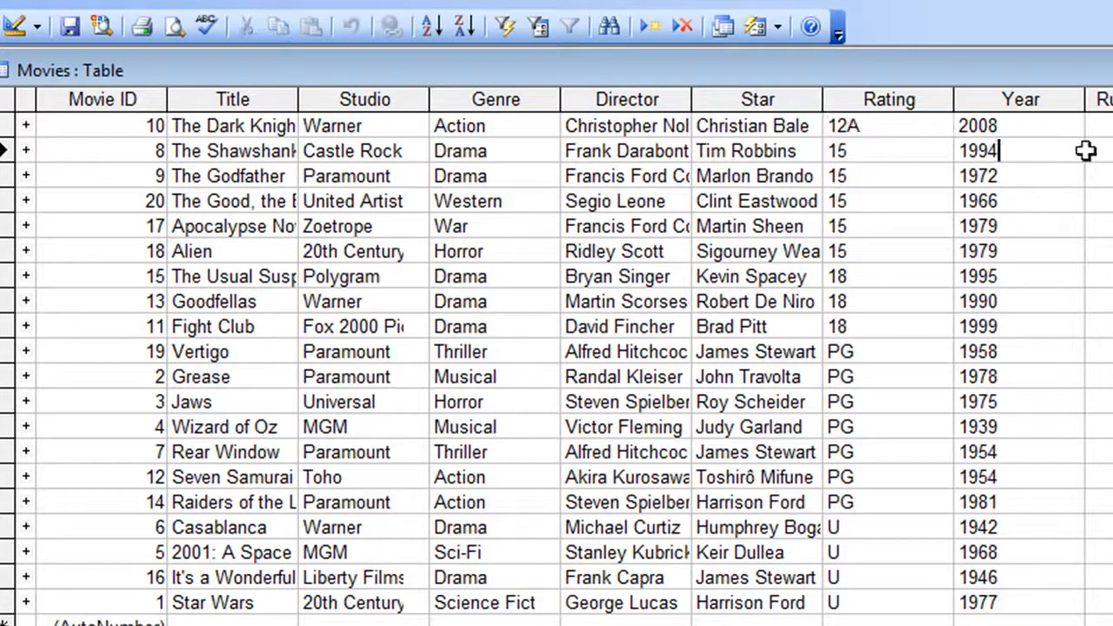
click(428, 28)
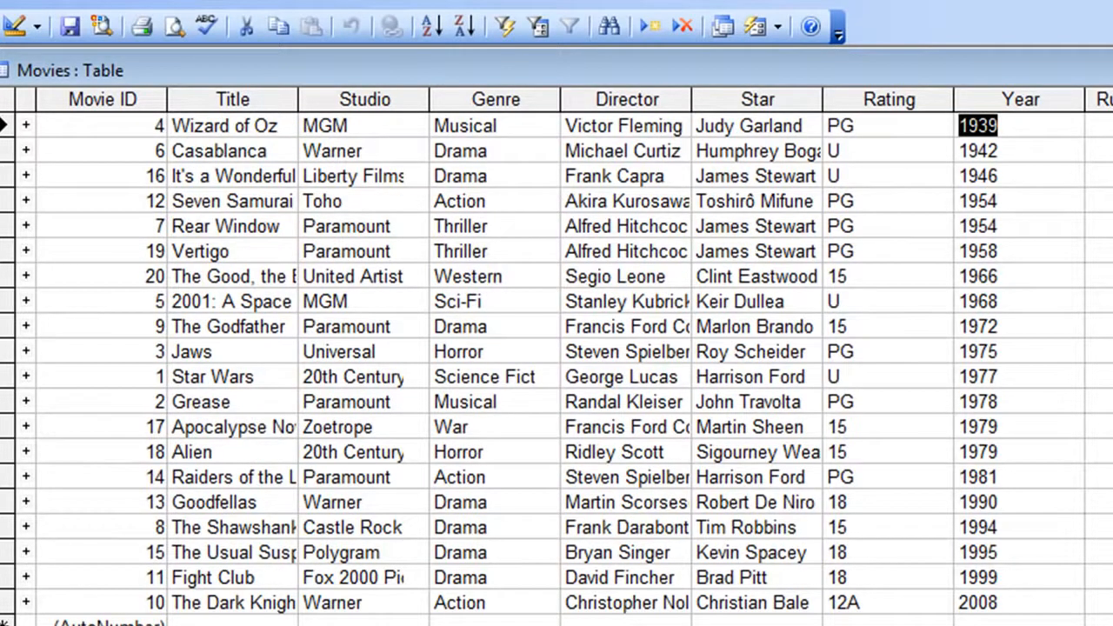
click(464, 28)
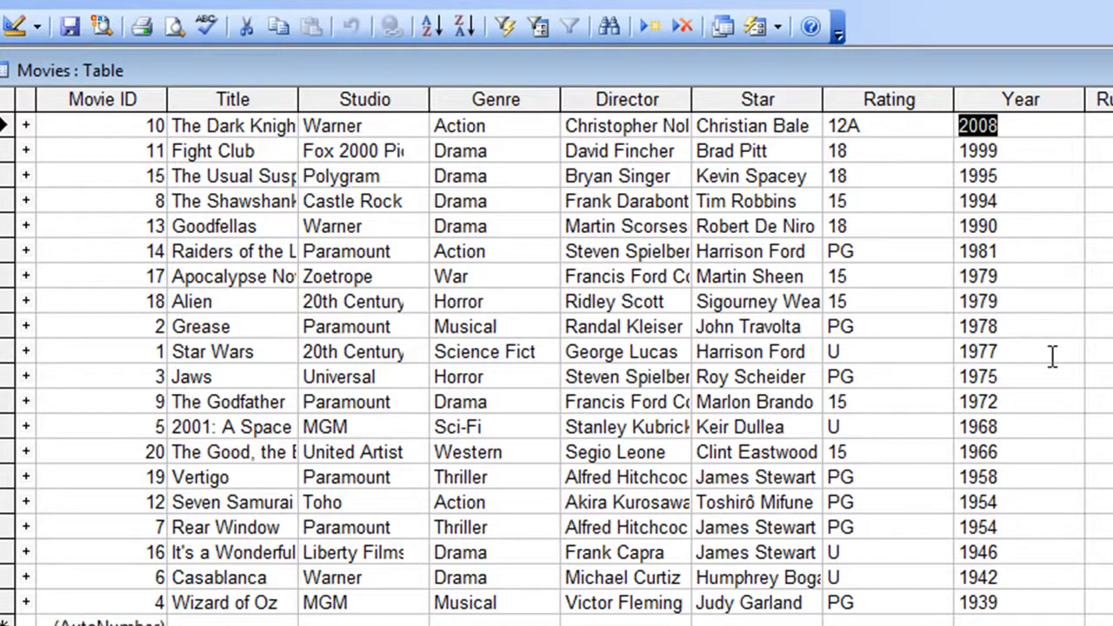
Sort the movies by Rating in ascending order, and then by Title in ascending order
click(862, 125)
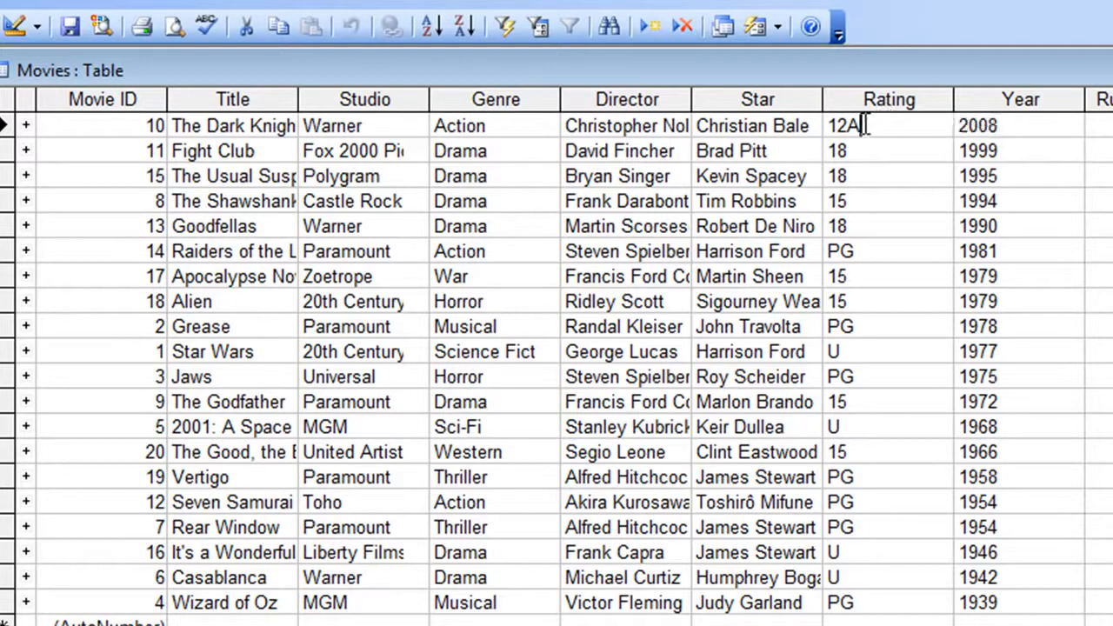
click(434, 27)
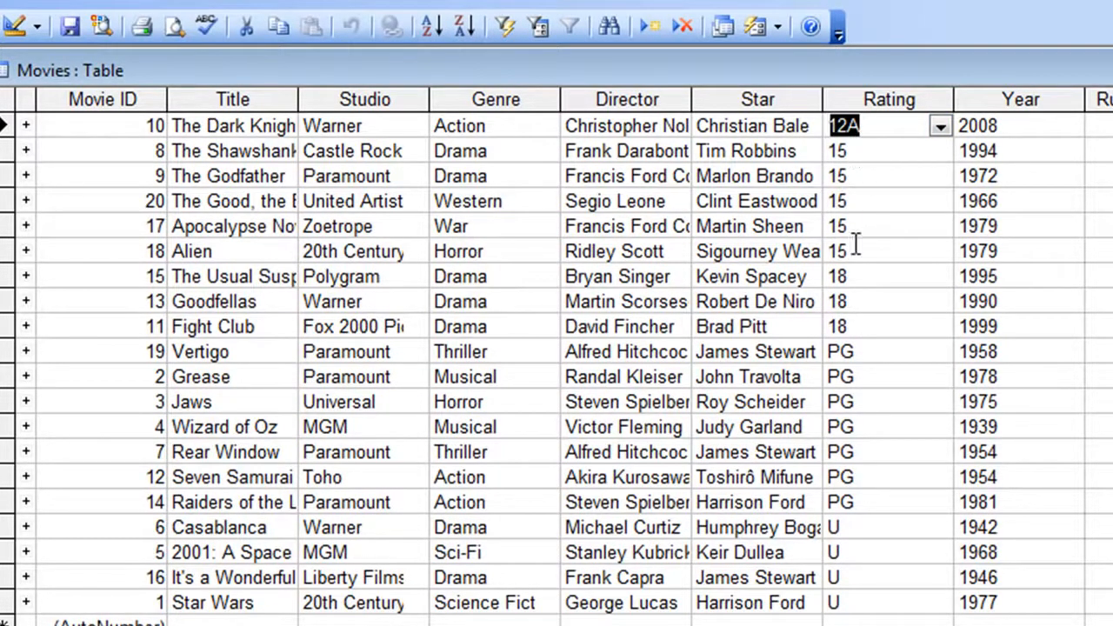
click(218, 150)
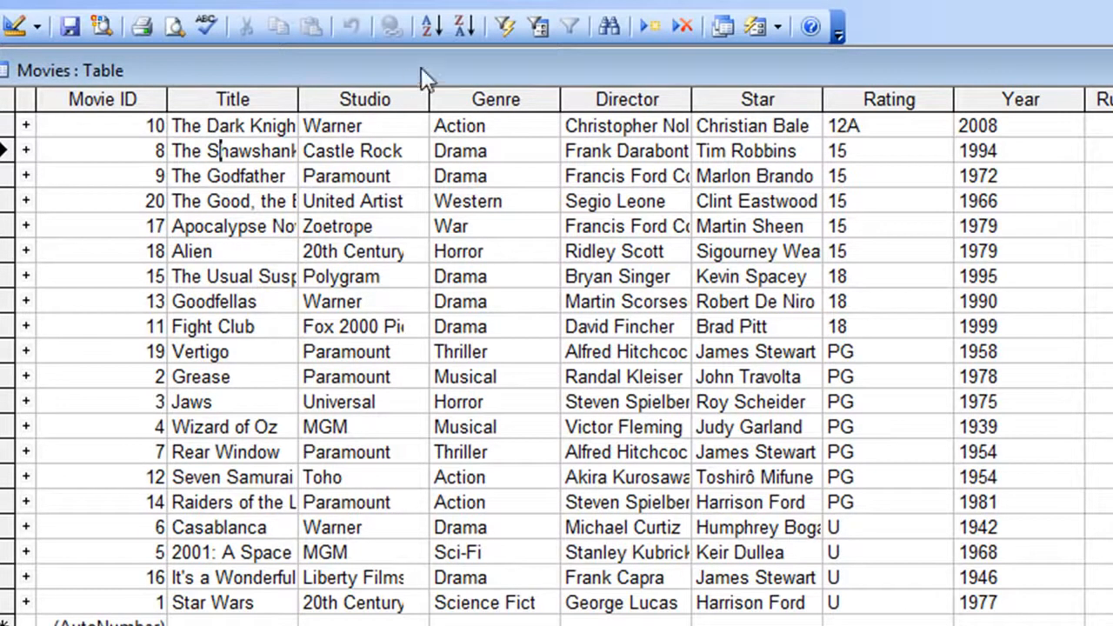
click(431, 27)
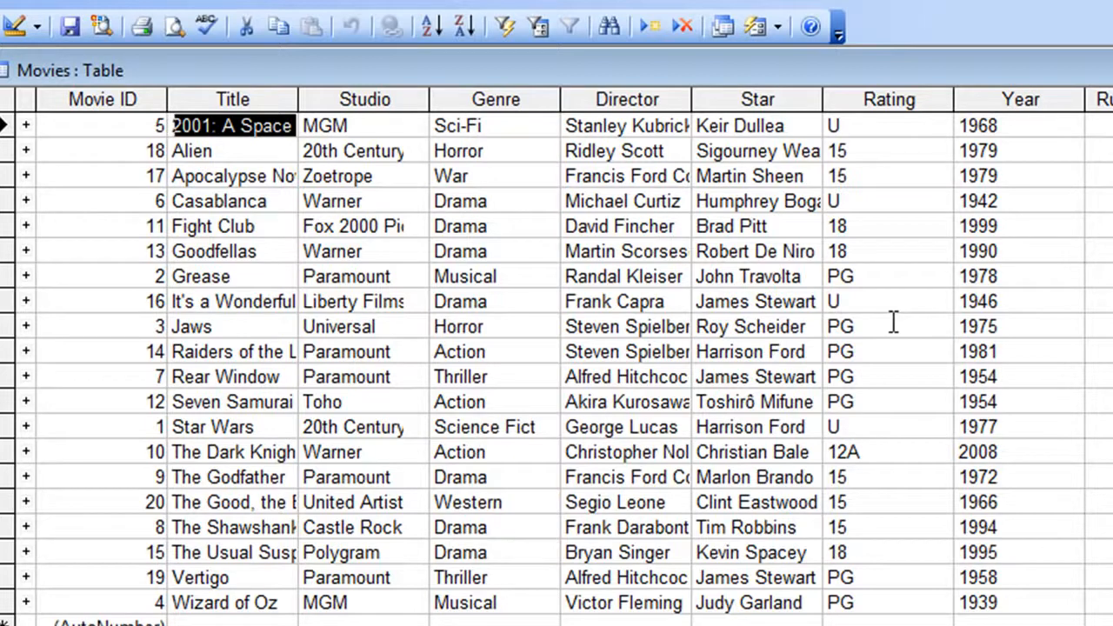
Sort the Movies table by Movie ID in ascending order
click(139, 198)
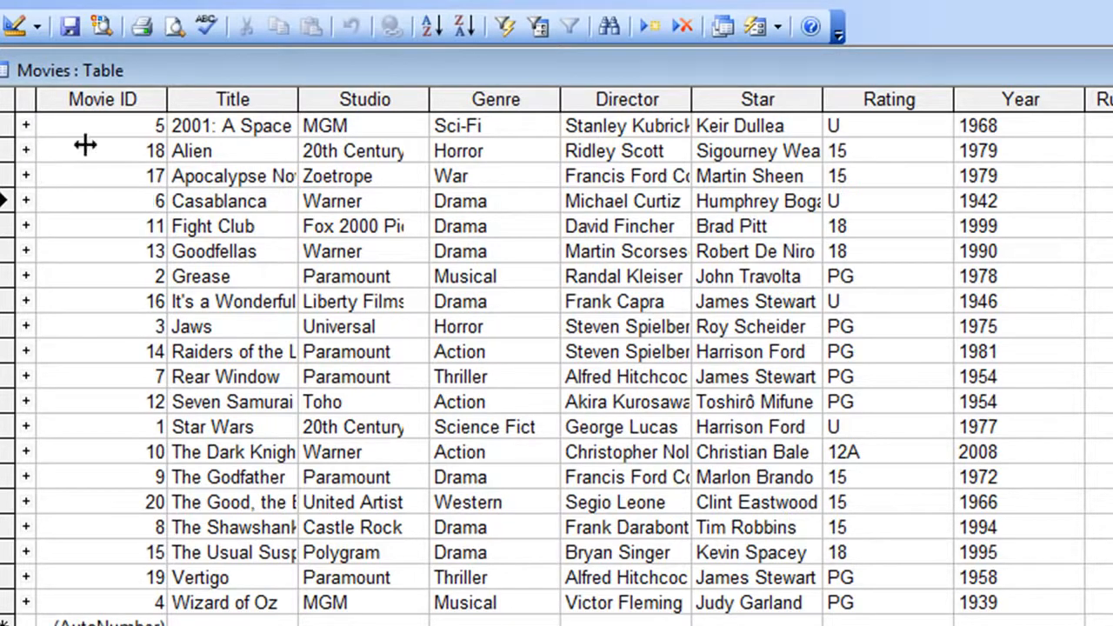
click(435, 30)
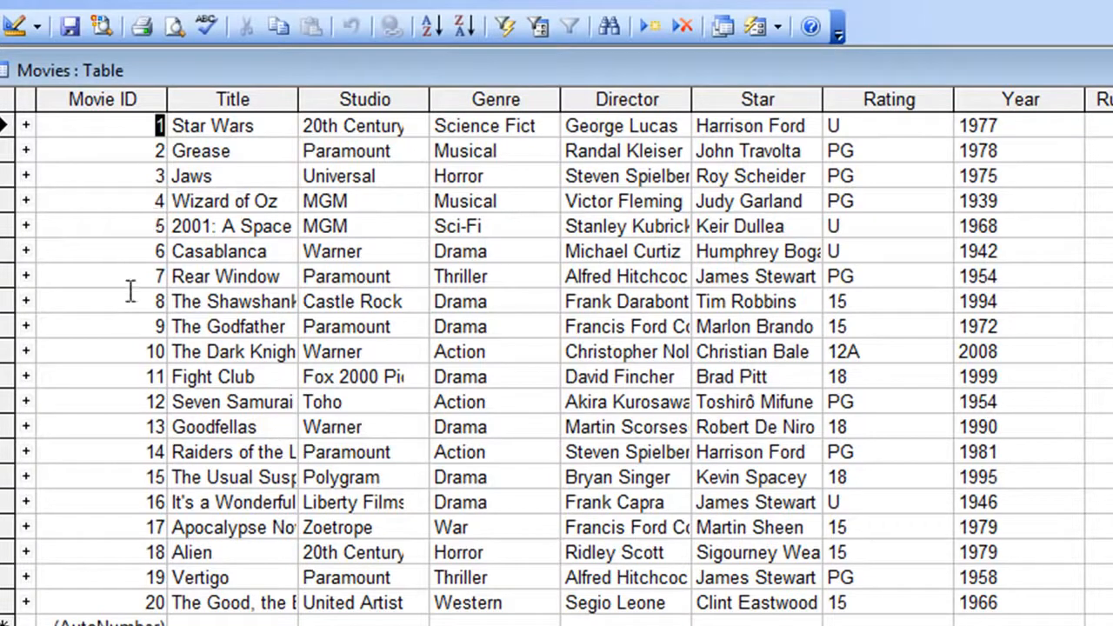
Filter the Movies table by selection to the Drama genre, and then remove the filter
click(452, 252)
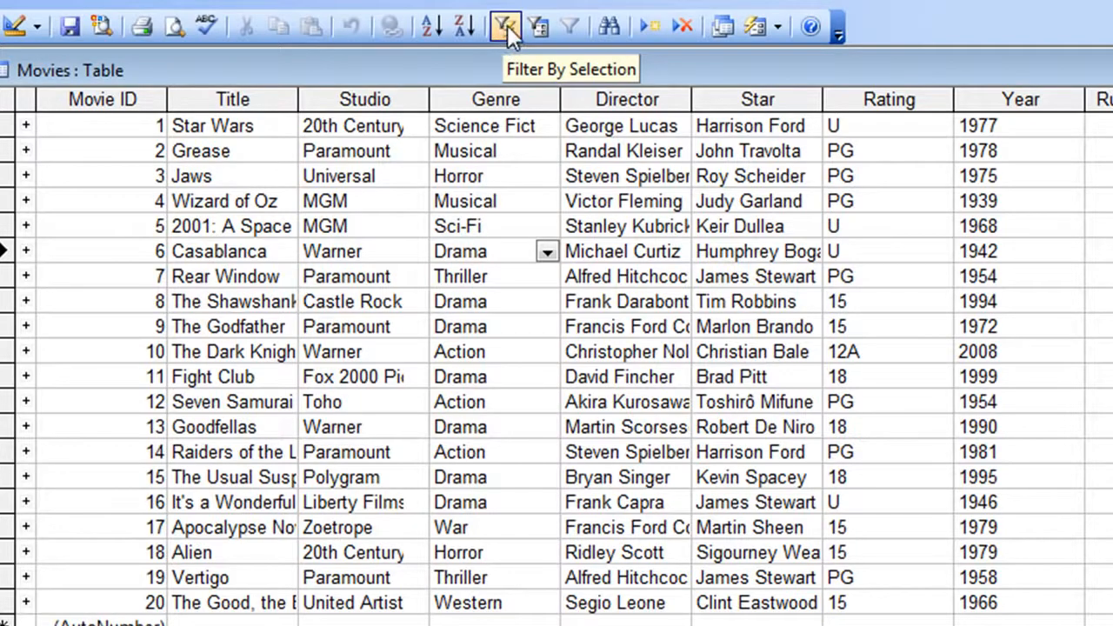
click(504, 27)
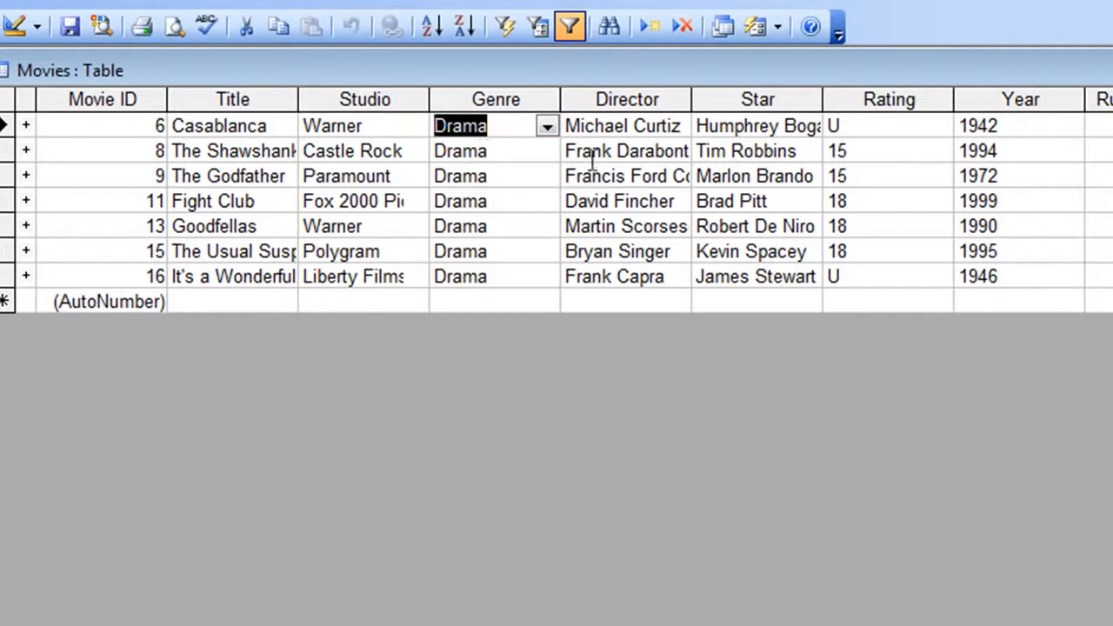
click(570, 31)
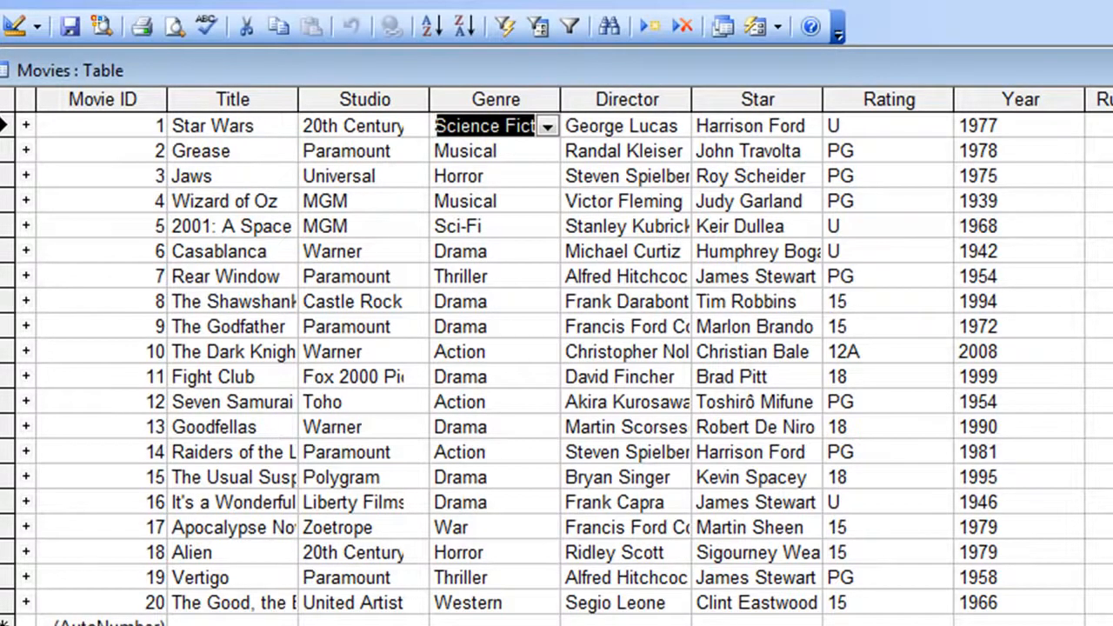
Reapply the Drama genre filter to the Movies table and remove it again
click(1105, 527)
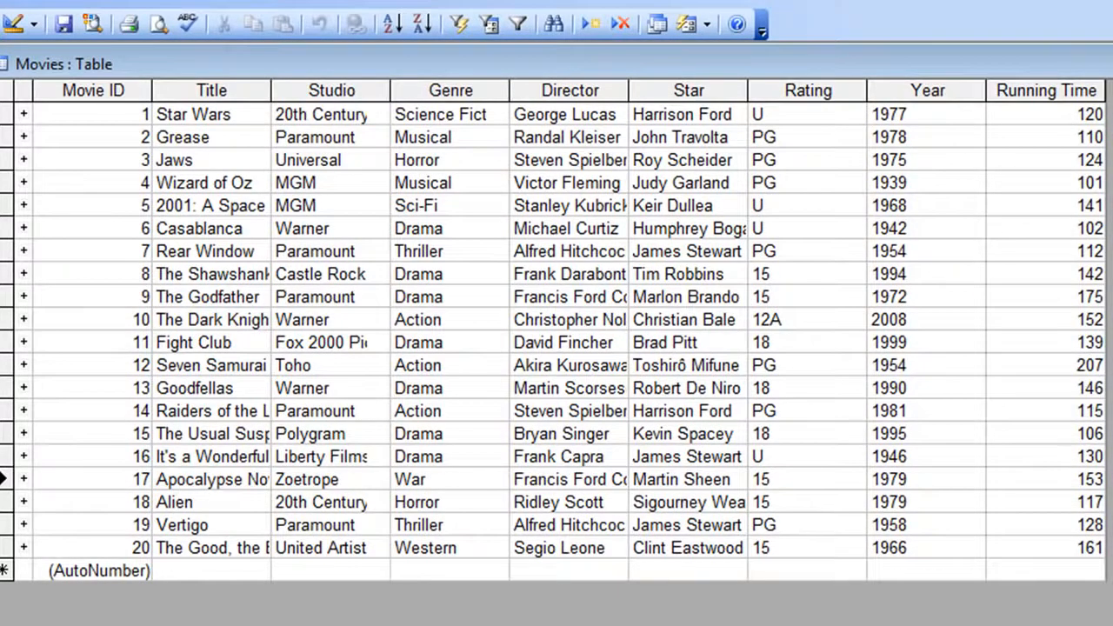
click(522, 24)
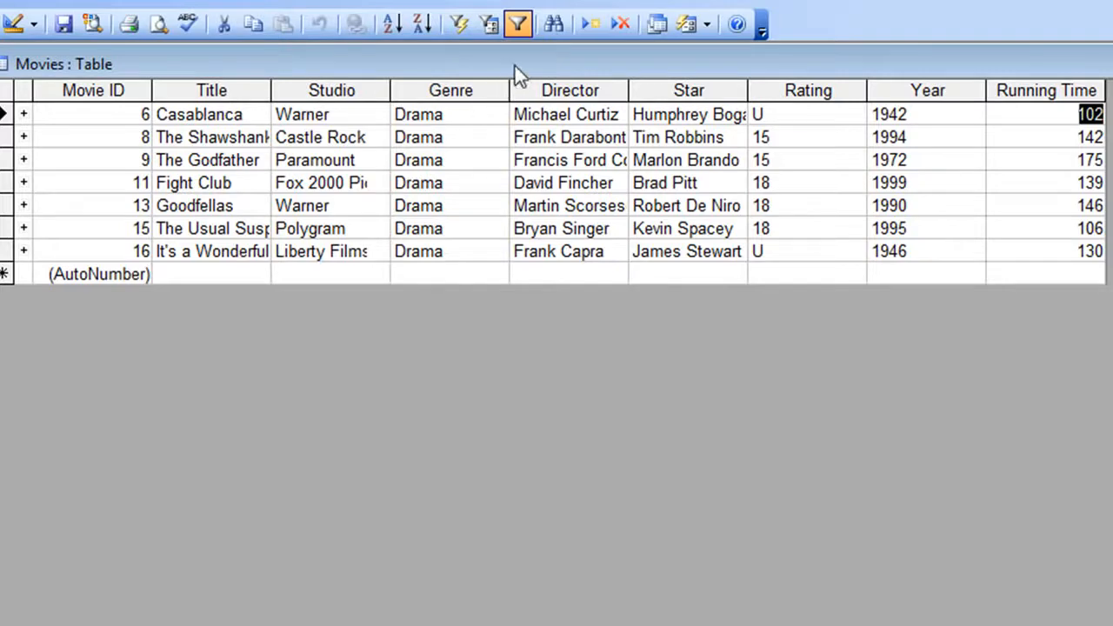
click(518, 27)
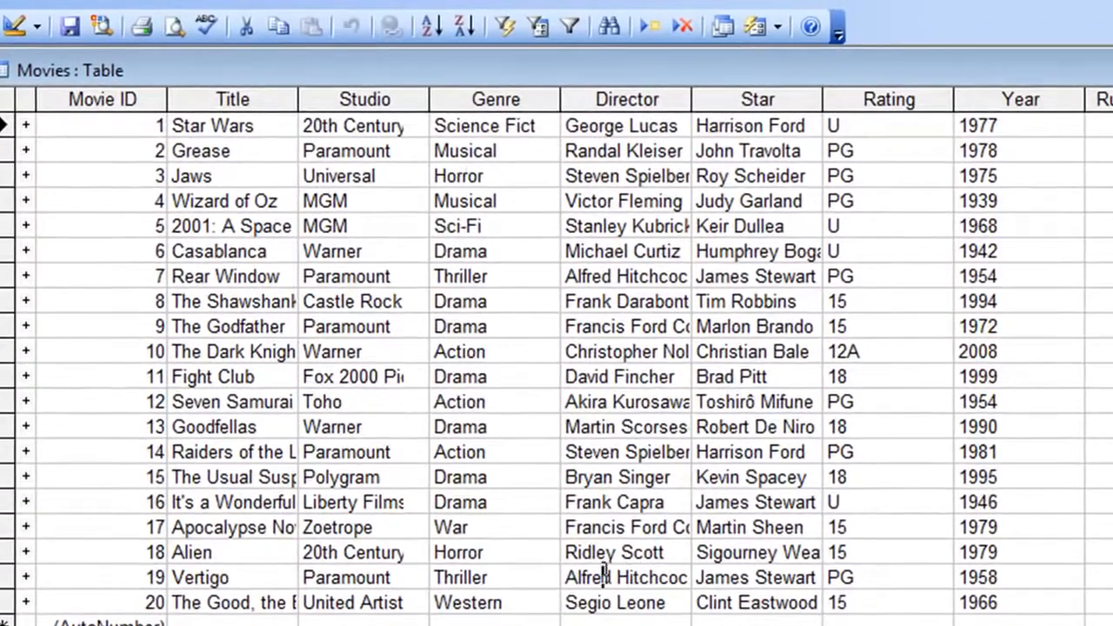
Filter the Movies table by selection to the director Alfred Hitchcock, and then remove the filter
click(604, 576)
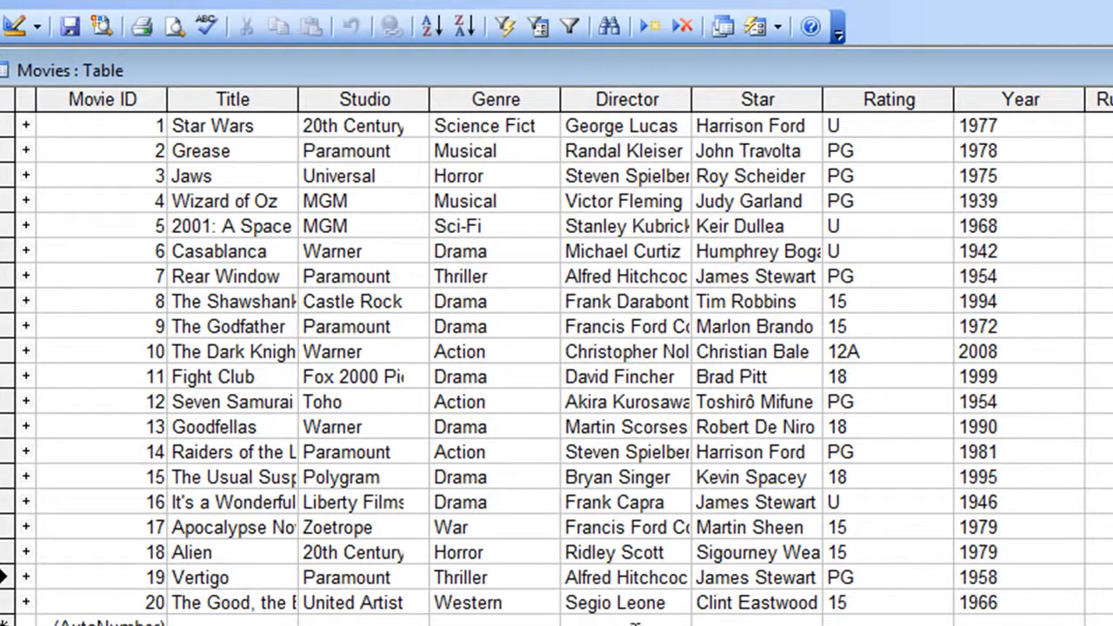
click(506, 27)
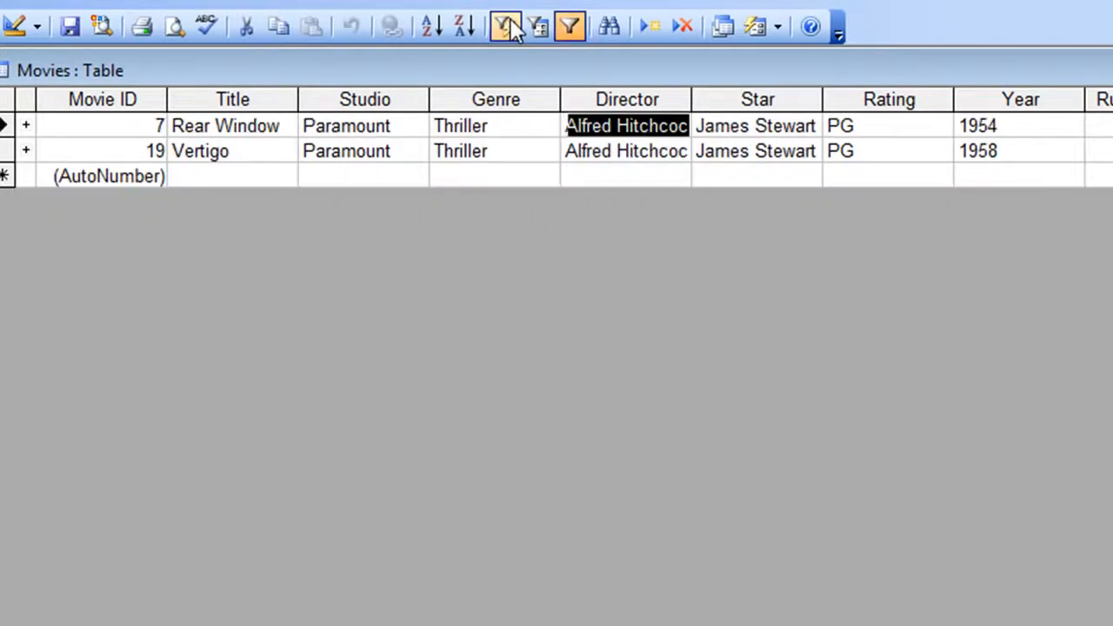
click(570, 27)
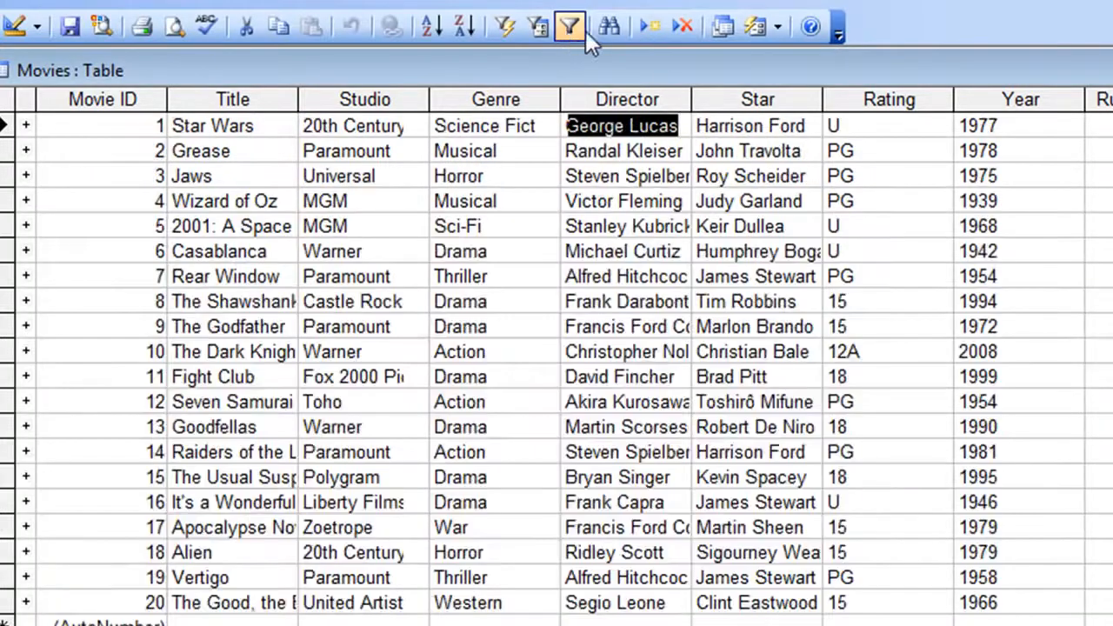
Reapply the Alfred Hitchcock director filter and remove it, then switch it on and off once more
click(212, 401)
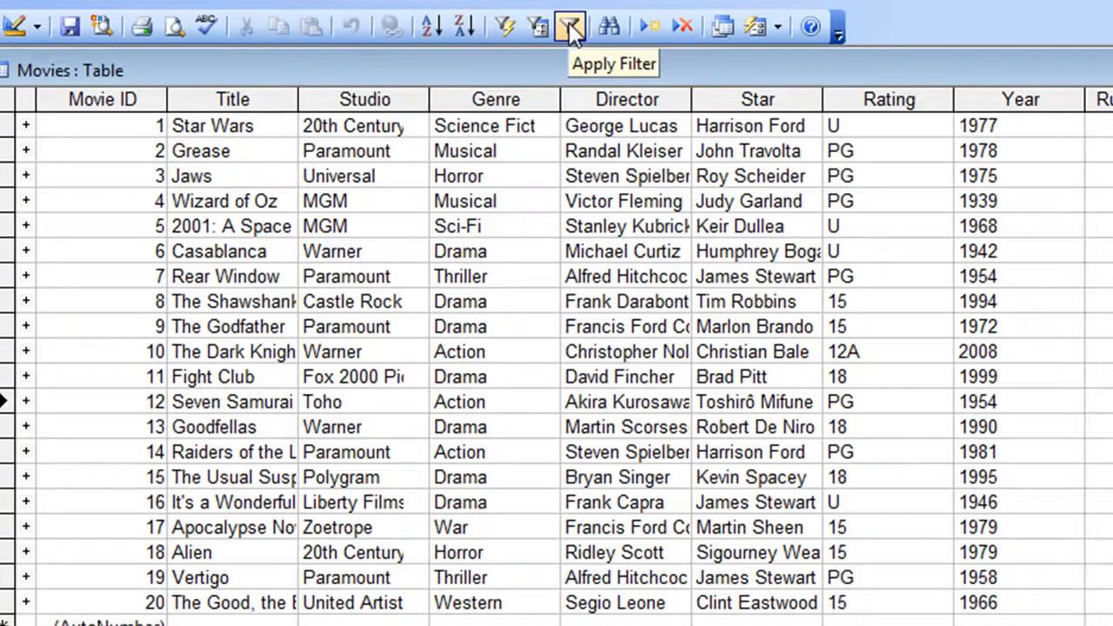
click(570, 27)
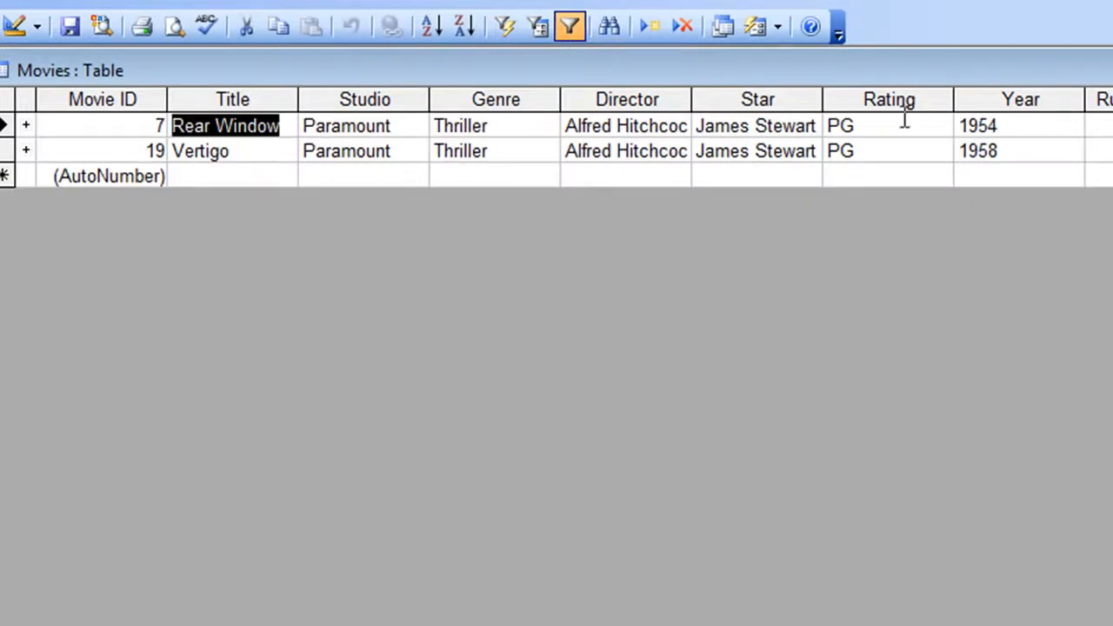
click(568, 27)
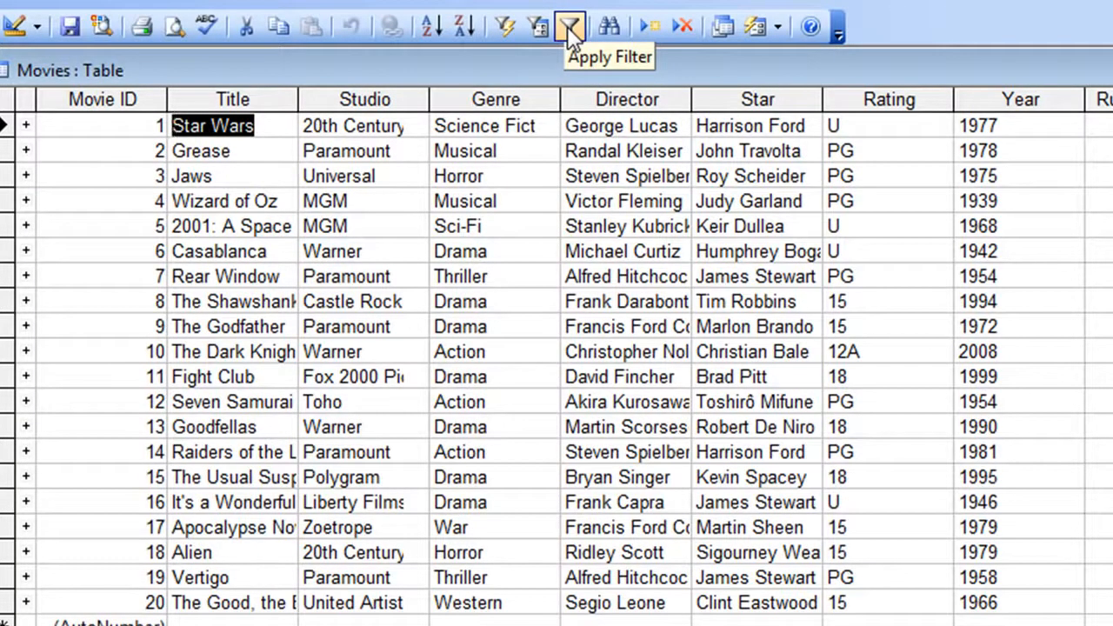
click(564, 31)
click(564, 31)
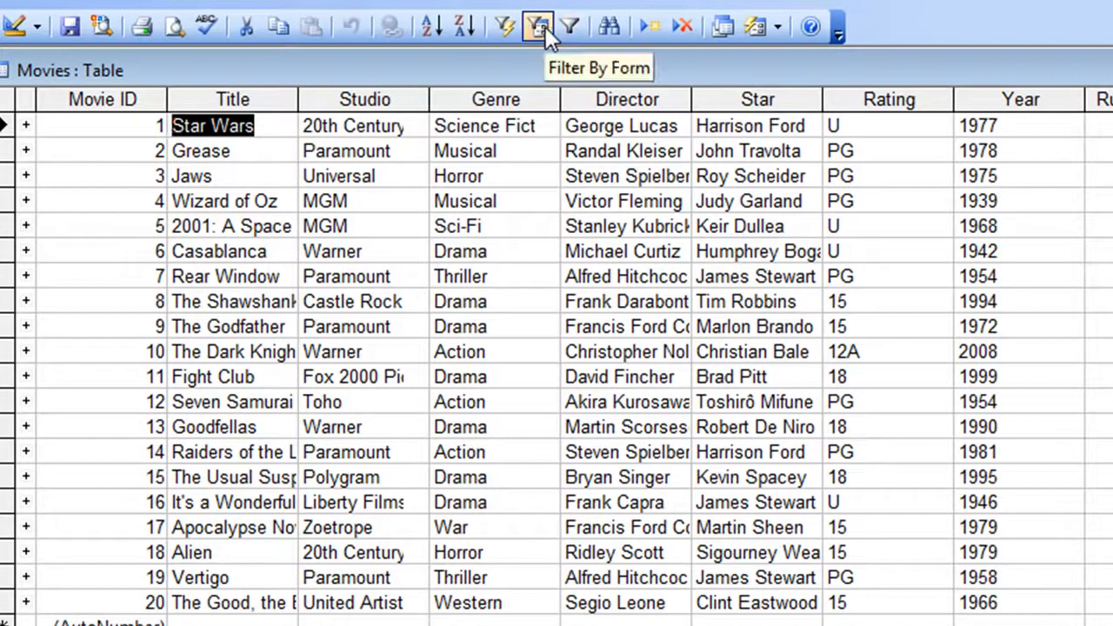
Start Filter By Form on the Movies table and clear the existing Director criterion
click(543, 26)
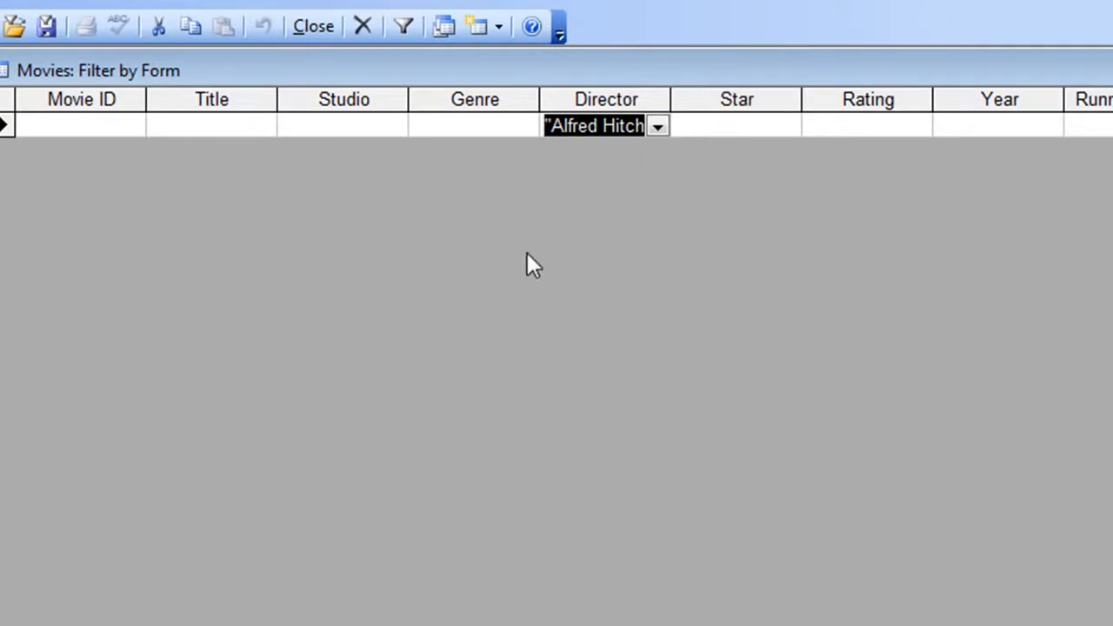
key(Delete)
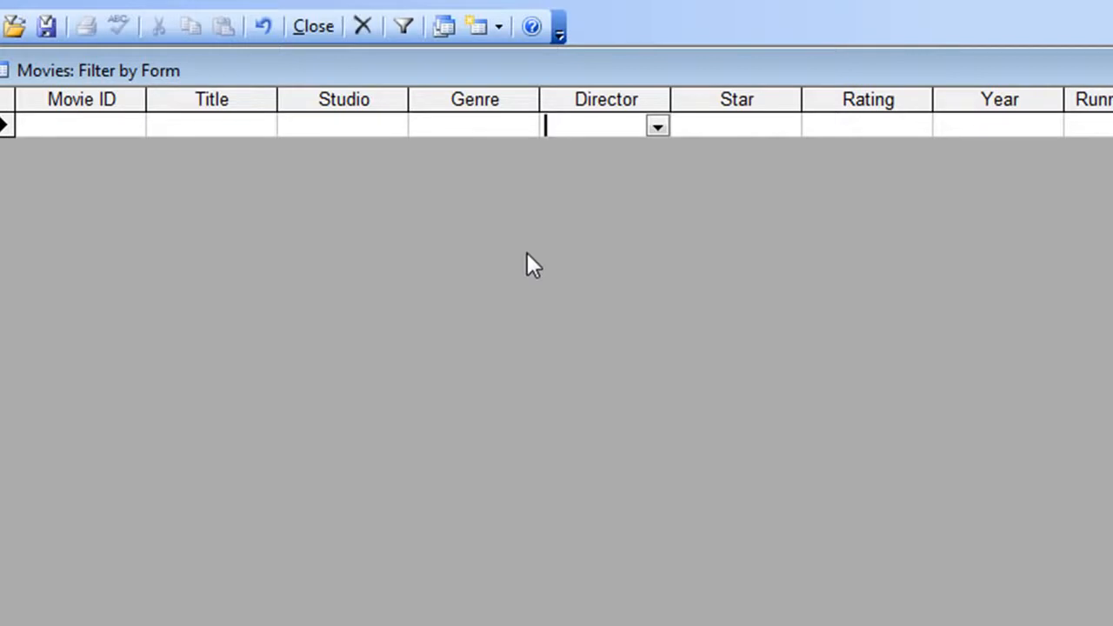
Set the form filter criteria to Paramount for the Studio and James Stewart for the Star
click(353, 116)
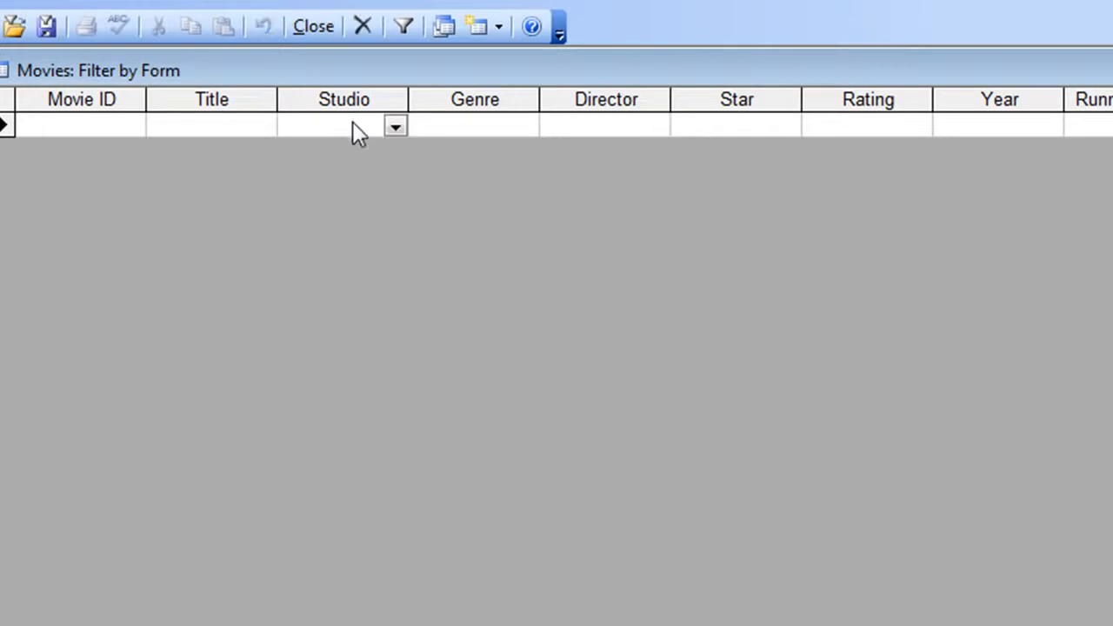
click(398, 127)
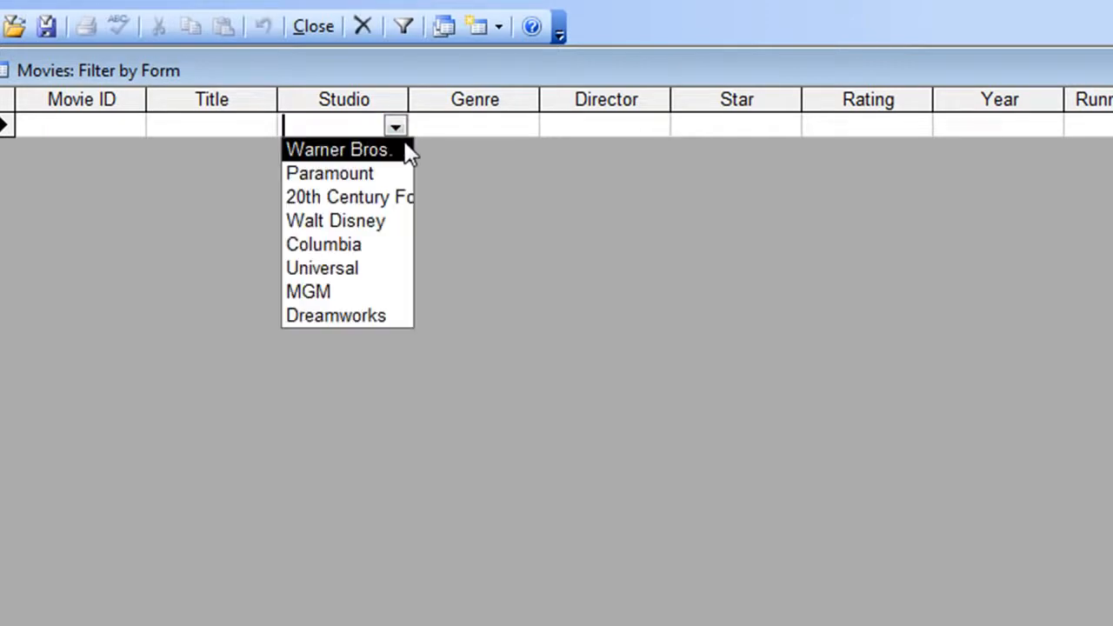
click(344, 178)
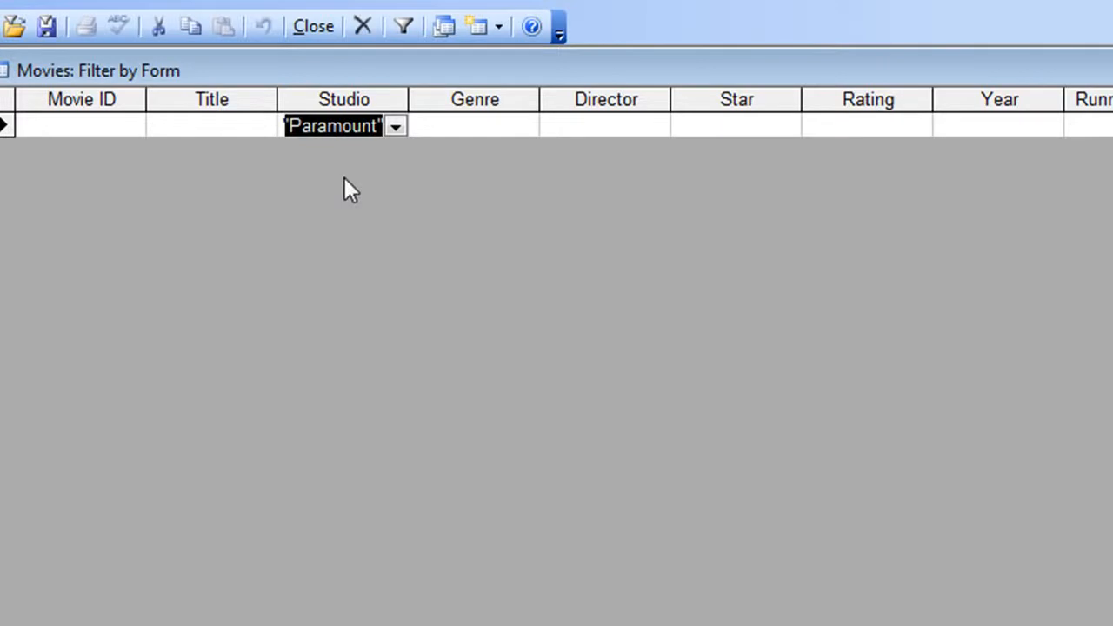
click(706, 125)
click(786, 126)
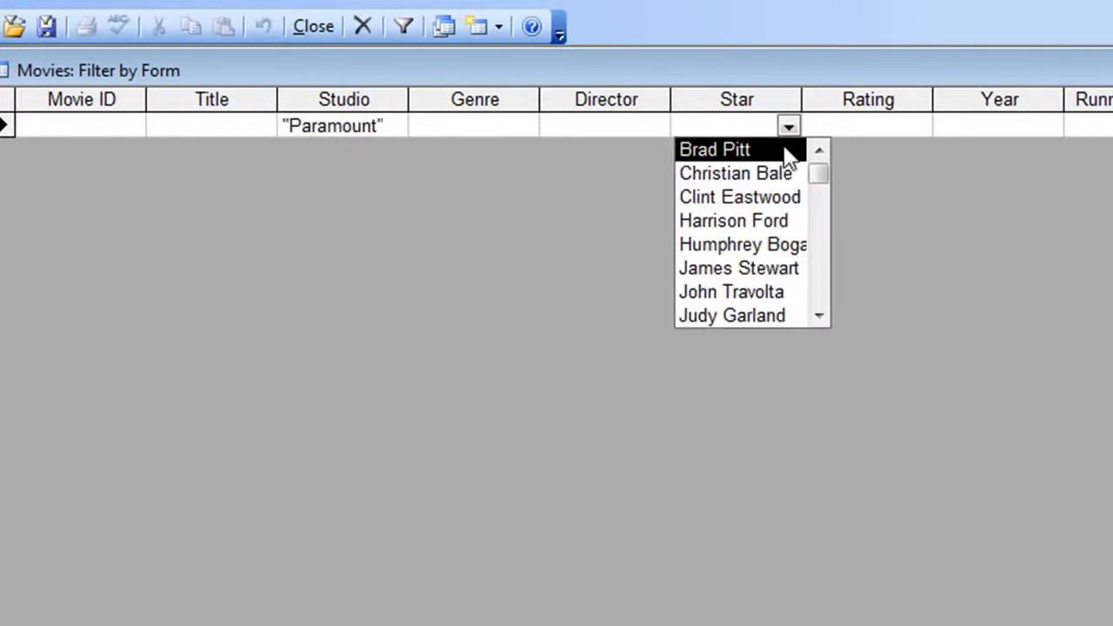
click(710, 273)
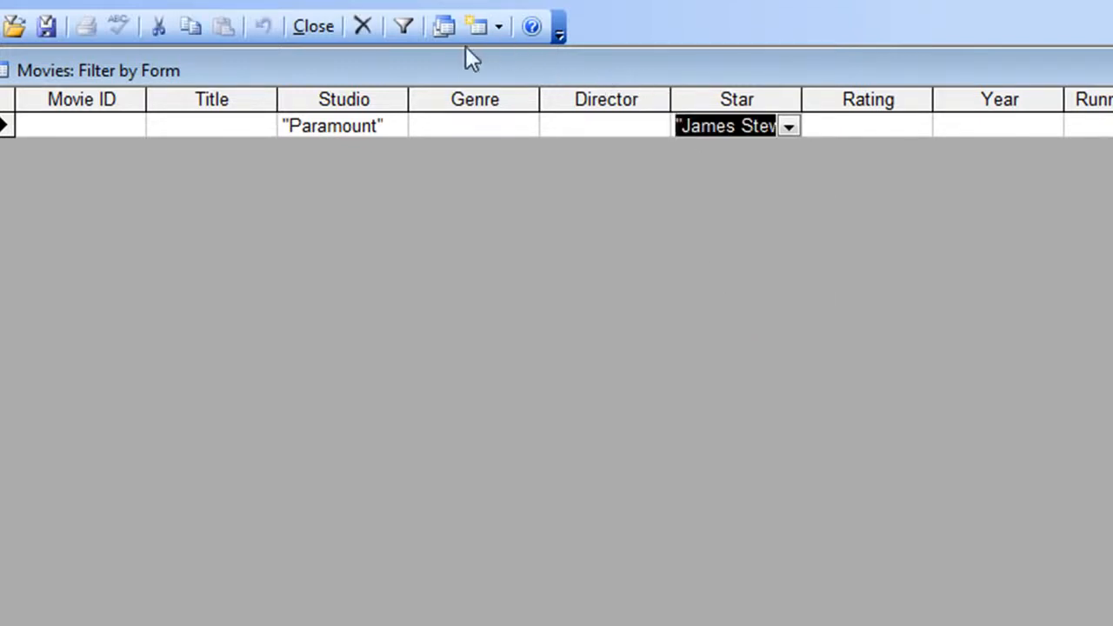
Apply the Paramount and James Stewart form filter to the Movies table, then remove it, reapply it and remove it again
click(398, 28)
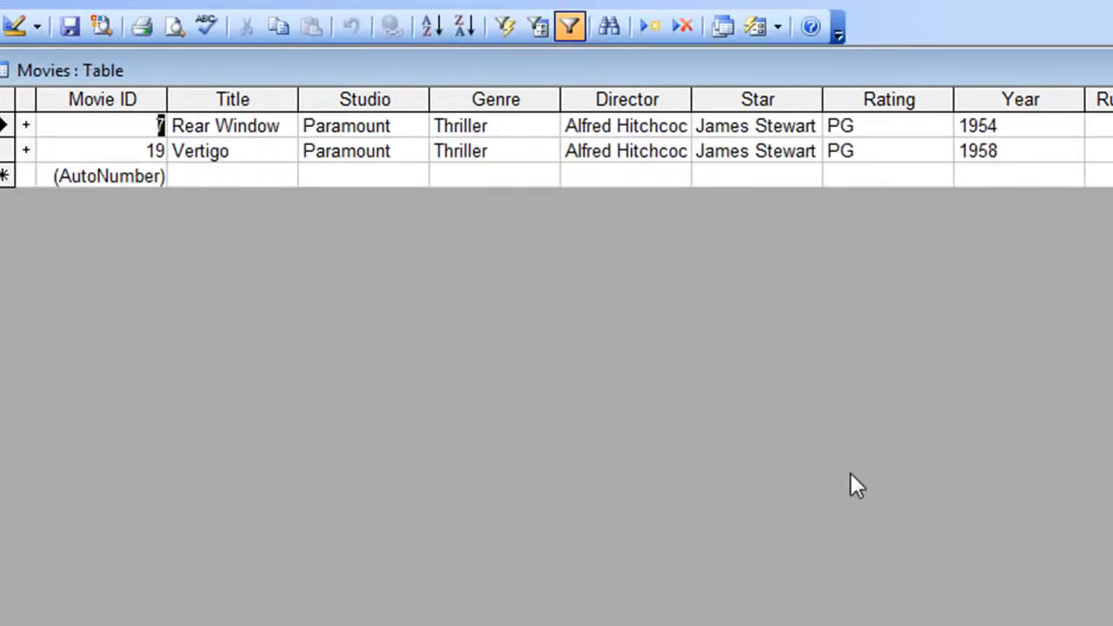
click(570, 28)
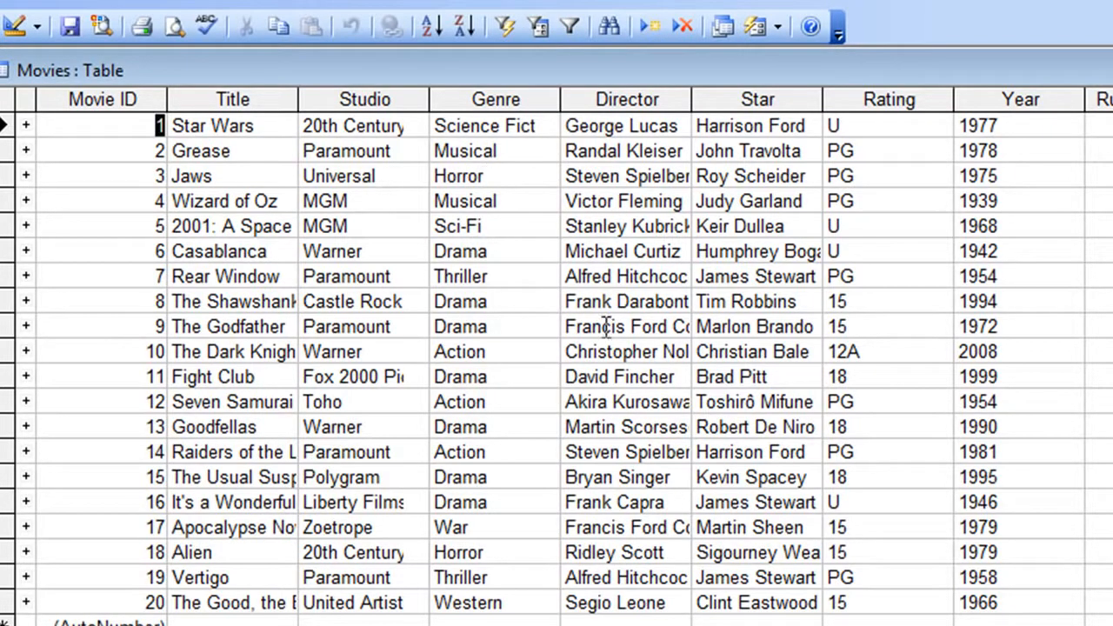
click(570, 28)
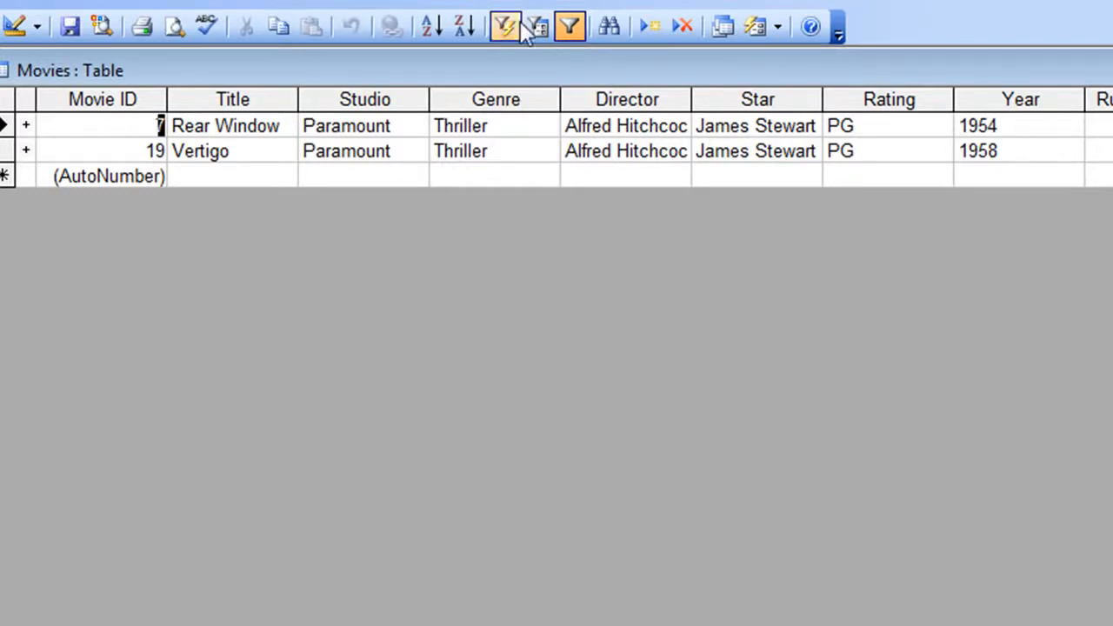
click(568, 28)
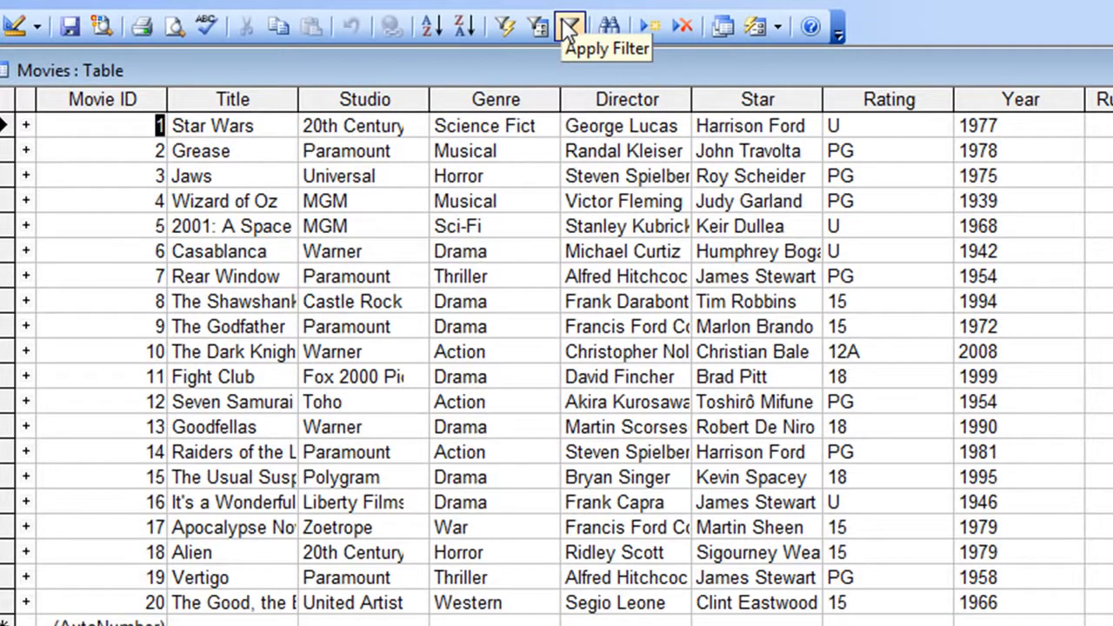
Add Steven Spielberg as the Director criterion in Filter By Form, apply the filter and remove it again
click(540, 28)
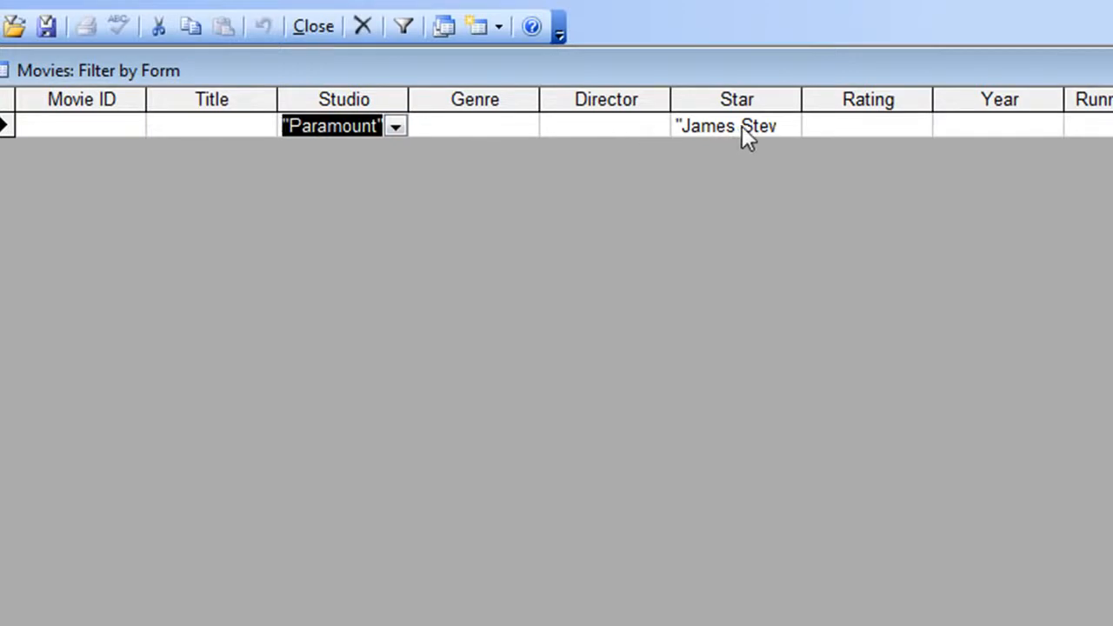
click(658, 129)
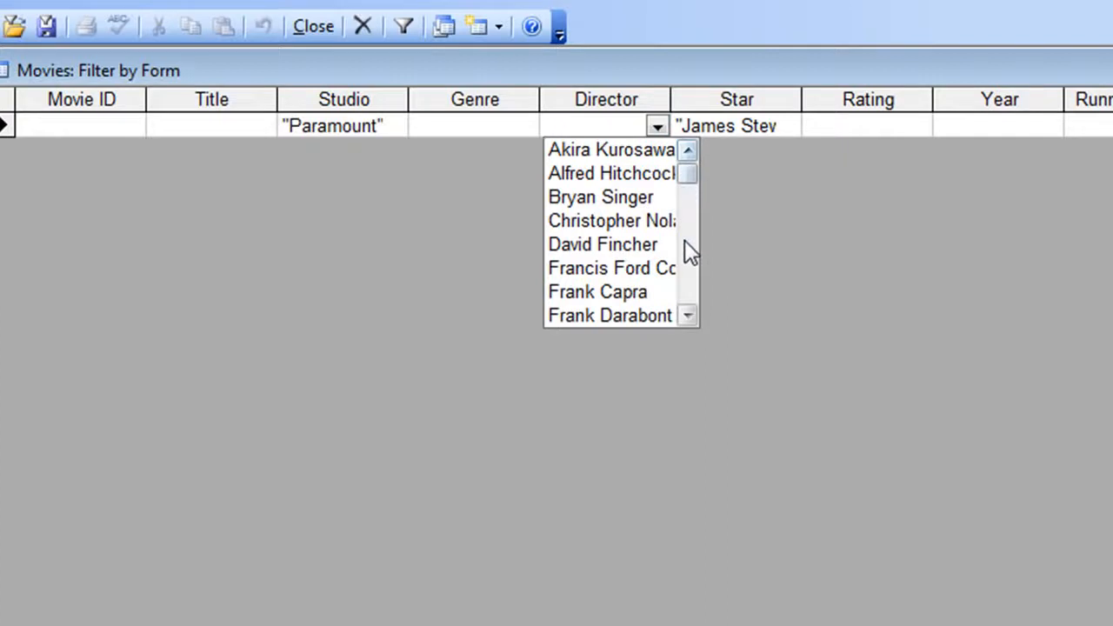
drag(687, 315, 687, 314)
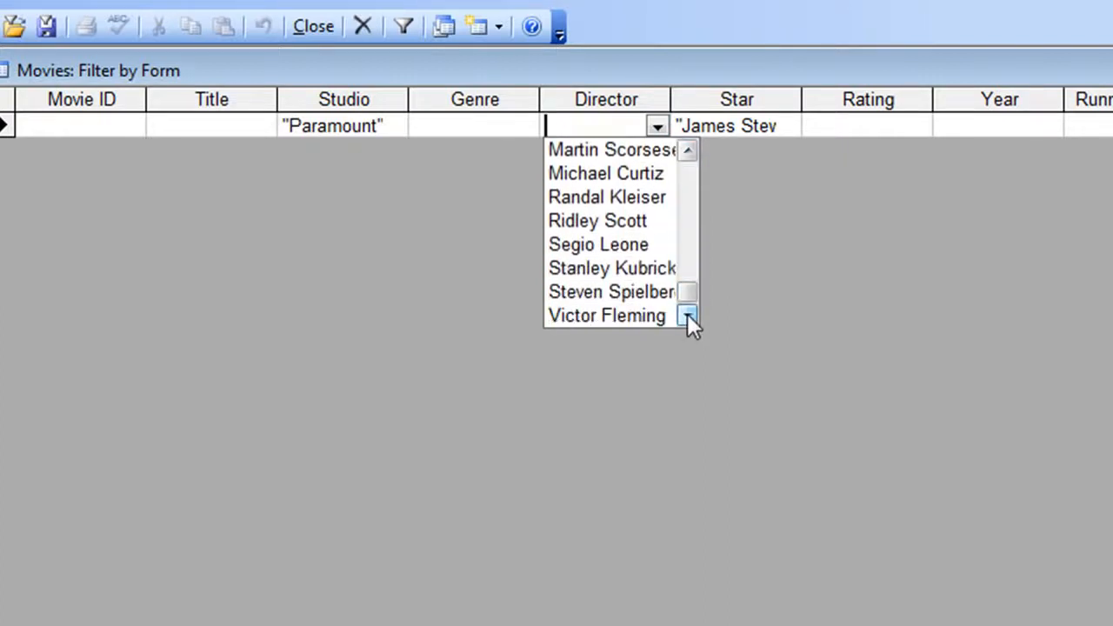
click(612, 292)
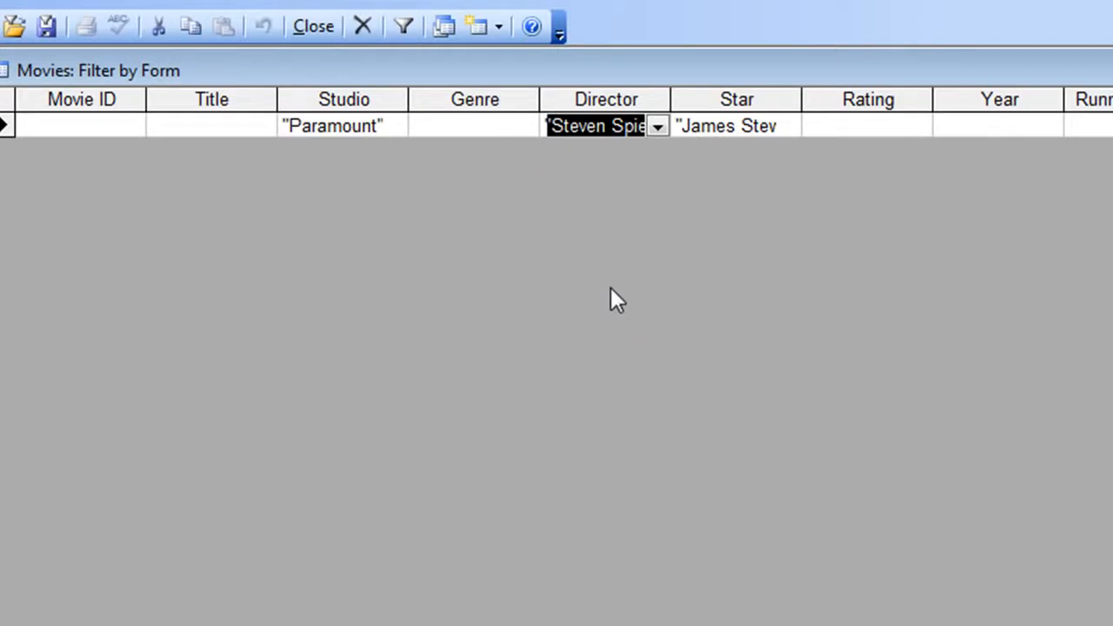
click(406, 27)
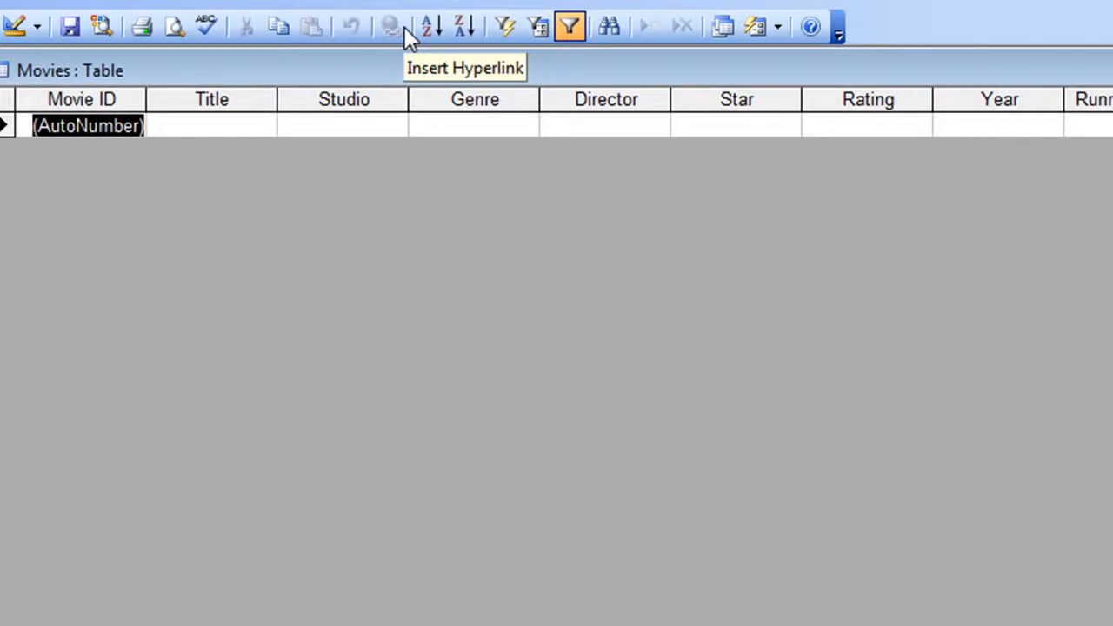
click(564, 35)
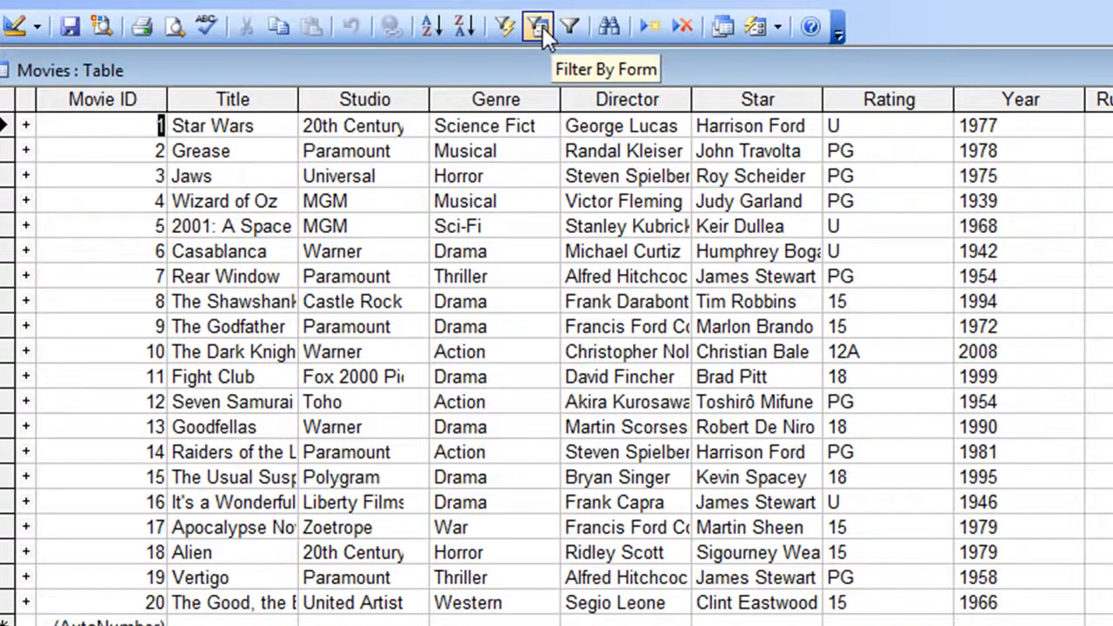
Reopen Filter By Form and clear the Steven Spielberg criterion from the Director field
click(540, 27)
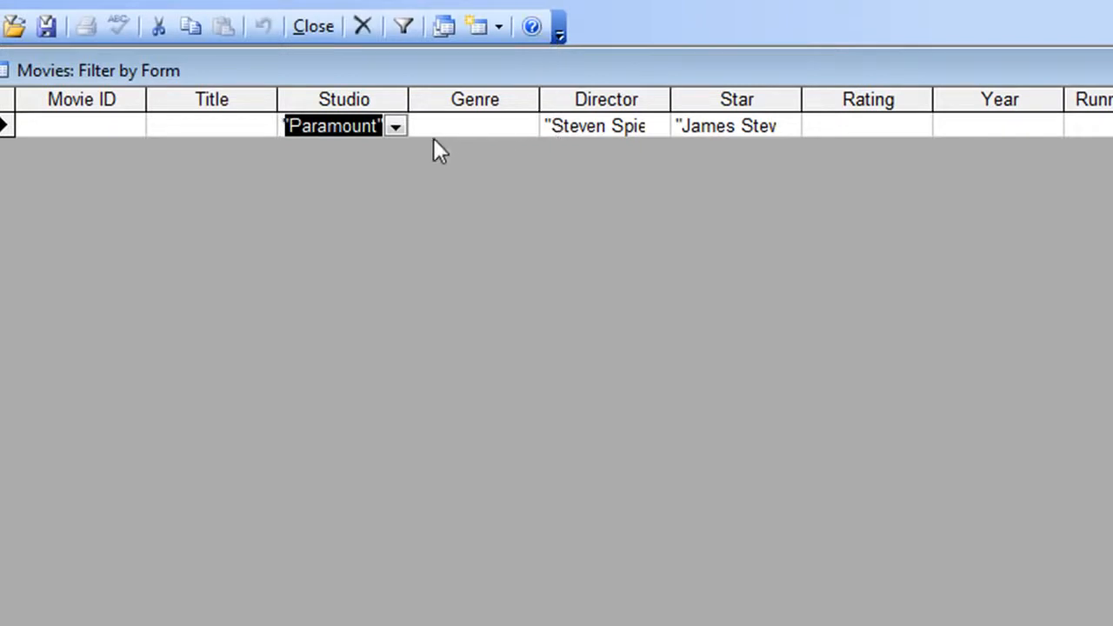
click(578, 126)
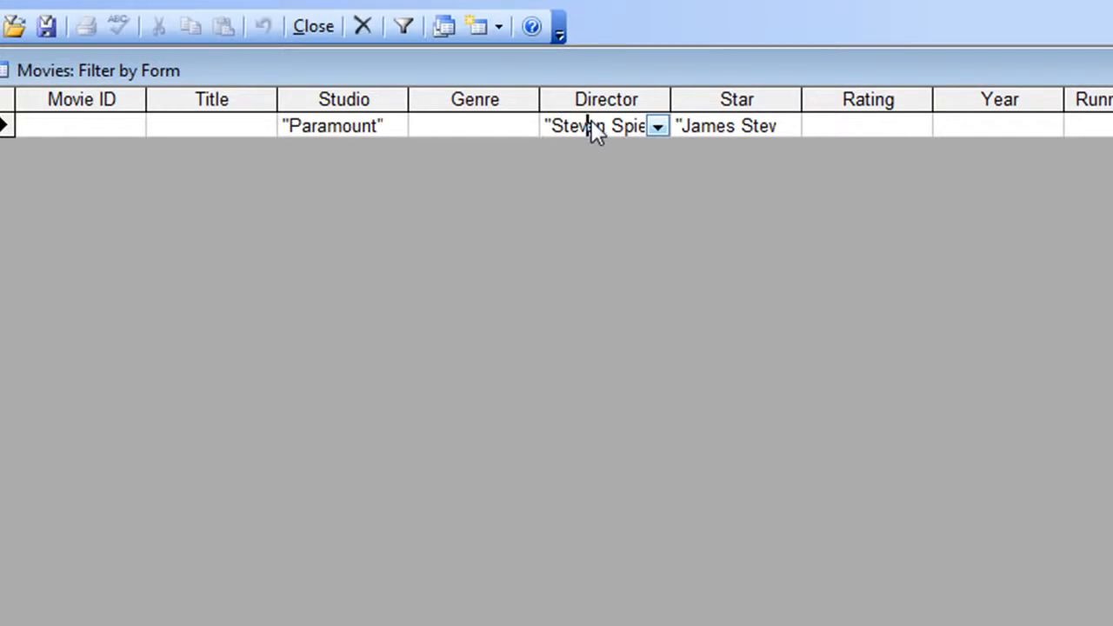
key(Delete)
key(Delete)
key(Delete)
key(Delete)
key(Delete)
key(Delete)
key(Delete)
key(Delete)
key(Delete)
key(Delete)
key(Delete)
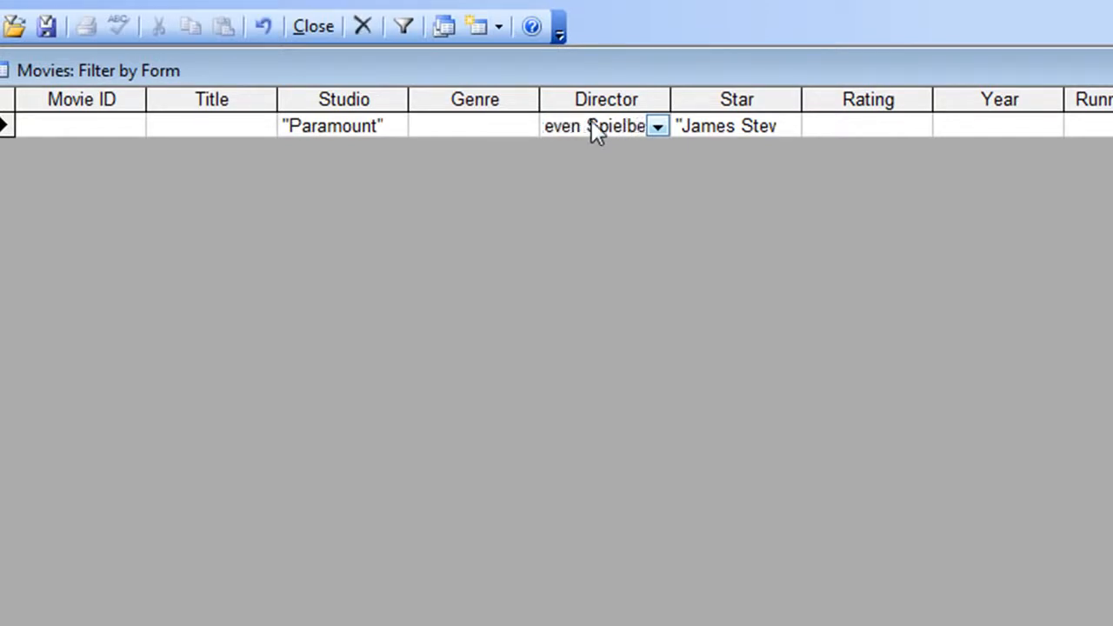
key(Delete)
key(Delete)
key(Delete)
key(Delete)
key(Delete)
key(Delete)
key(Delete)
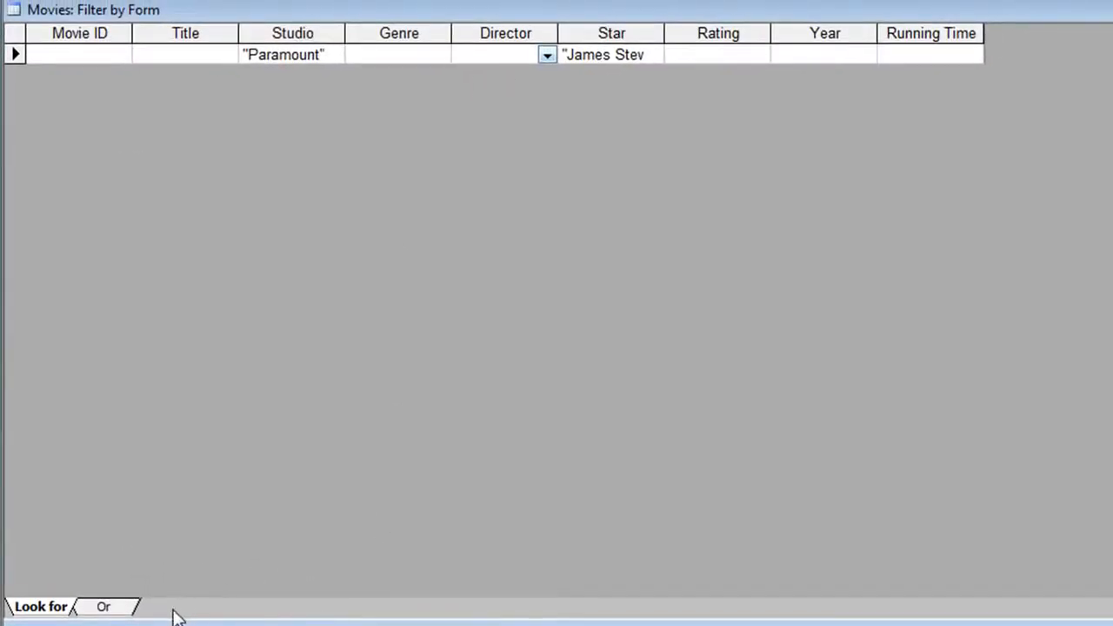
Add an alternative Or condition to the form filter with Steven Spielberg as the Director
click(111, 612)
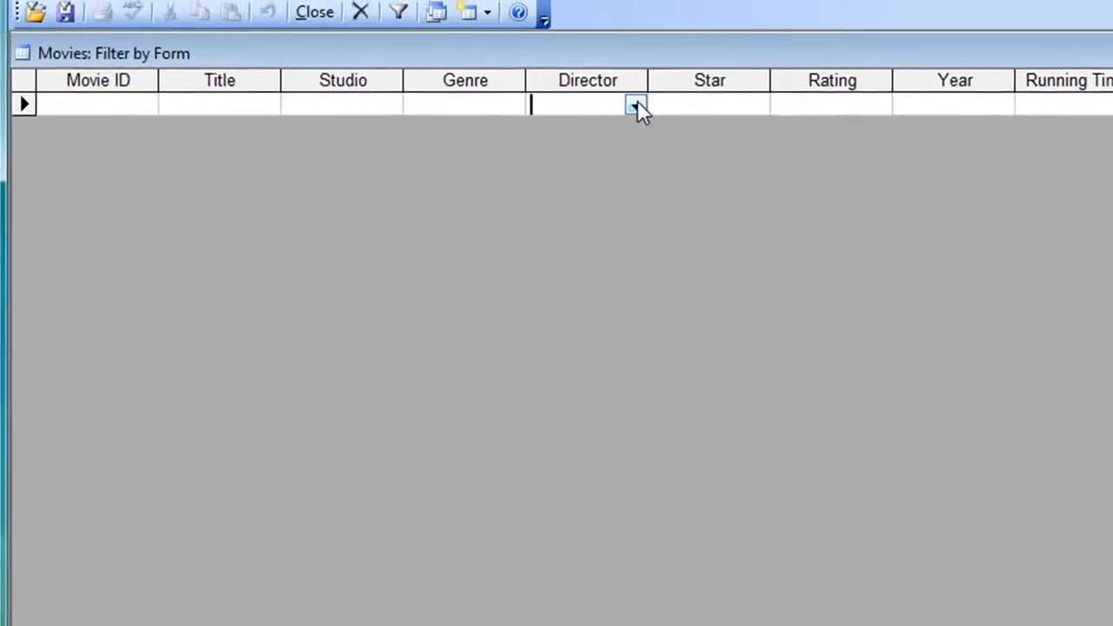
click(636, 105)
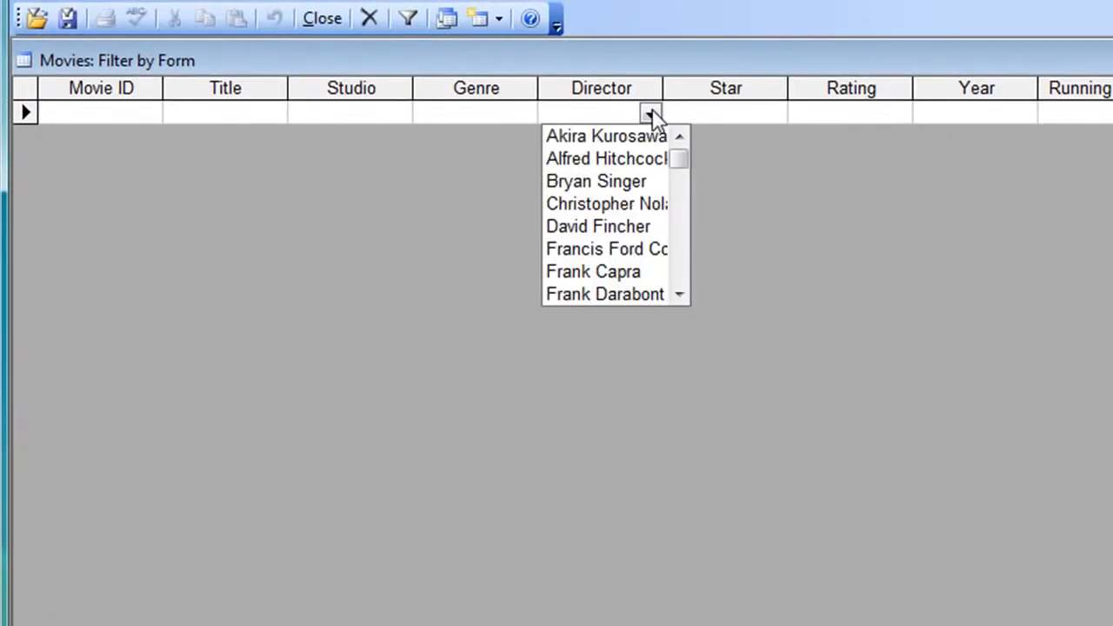
click(683, 275)
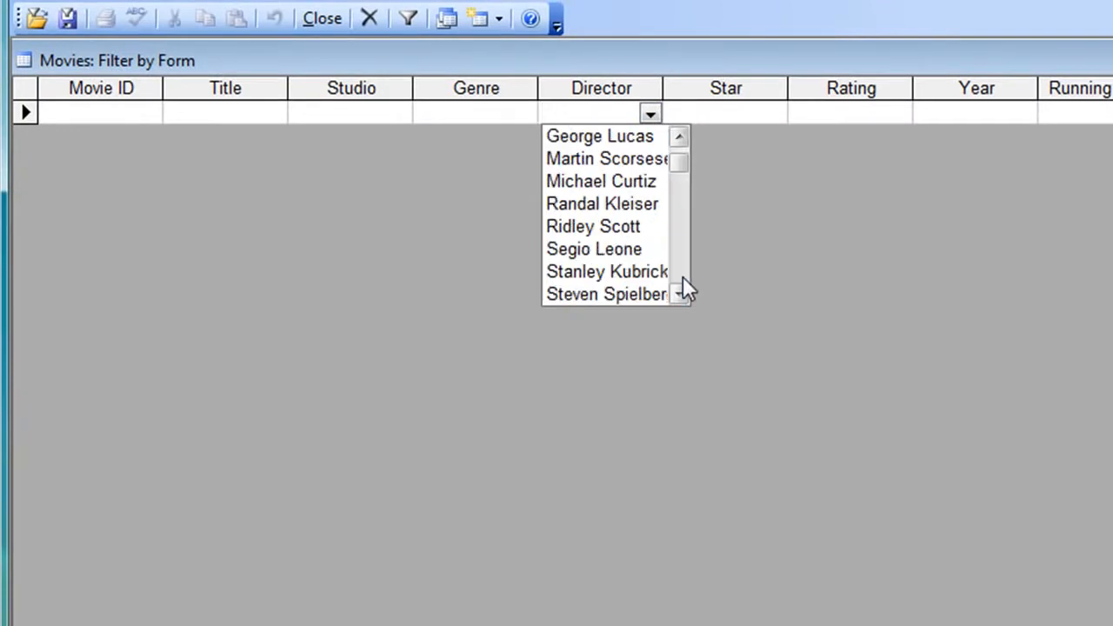
click(682, 275)
click(654, 275)
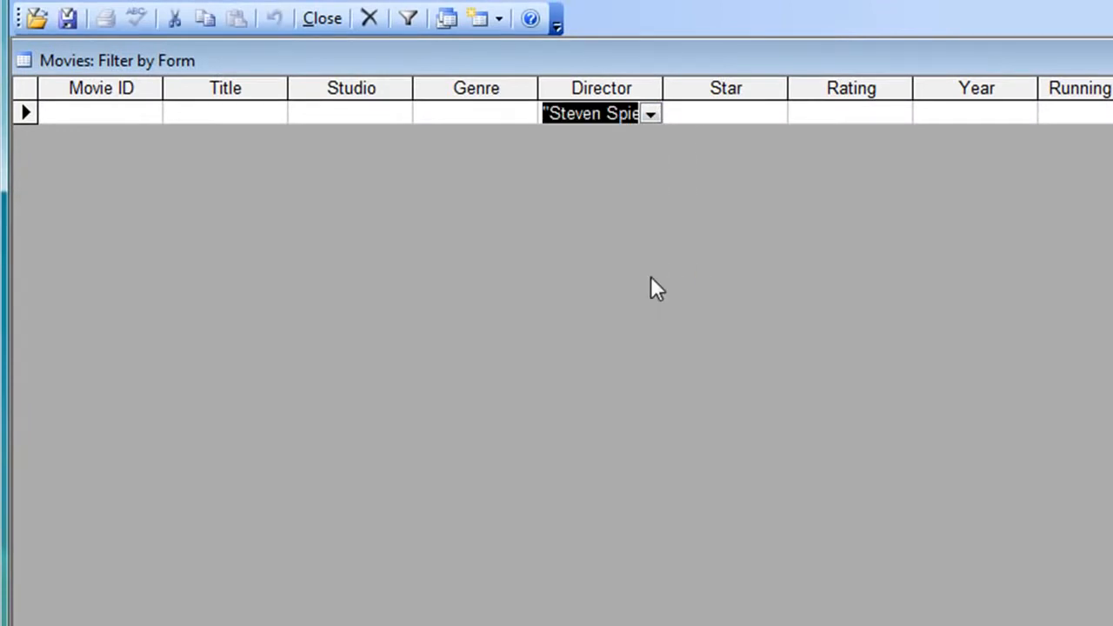
Apply the combined Look for and Or filter to the Movies table, then switch it off, on and off again
click(402, 19)
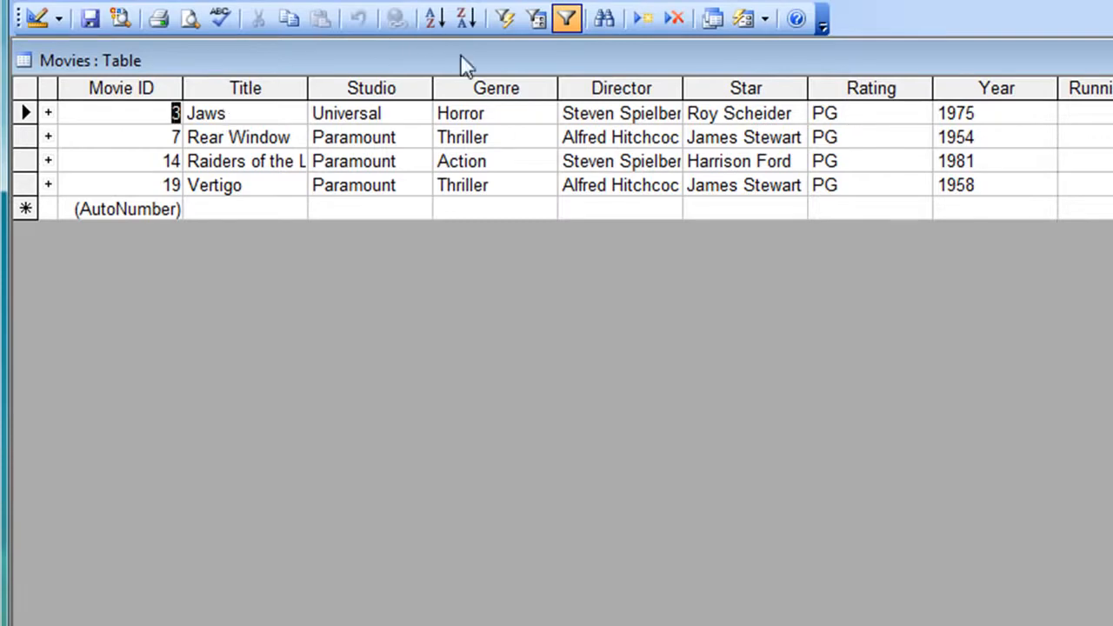
click(567, 20)
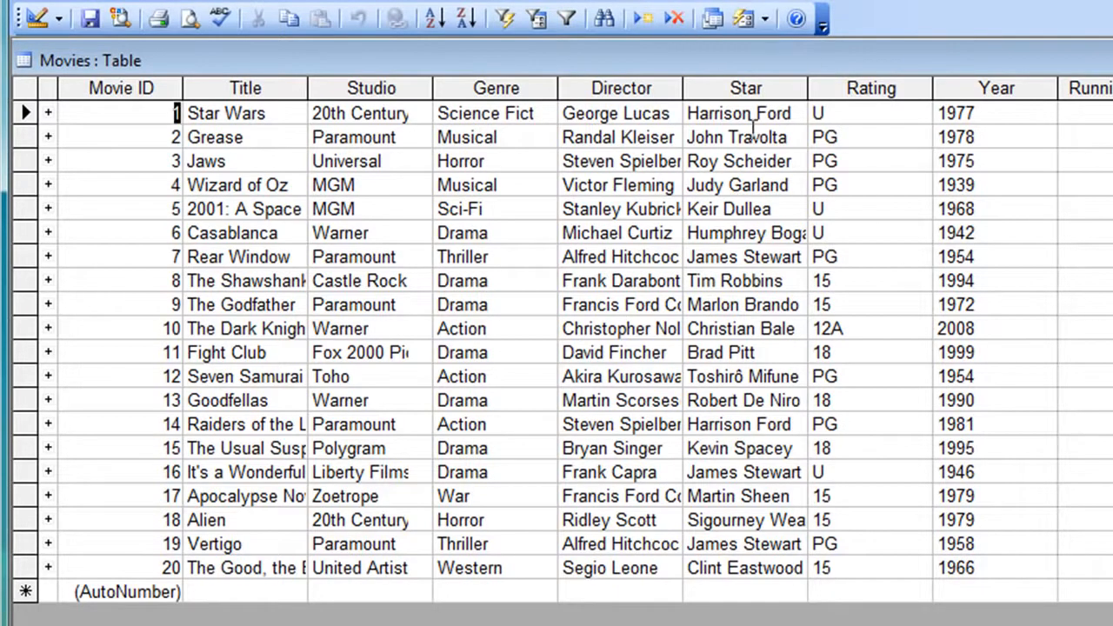
click(559, 26)
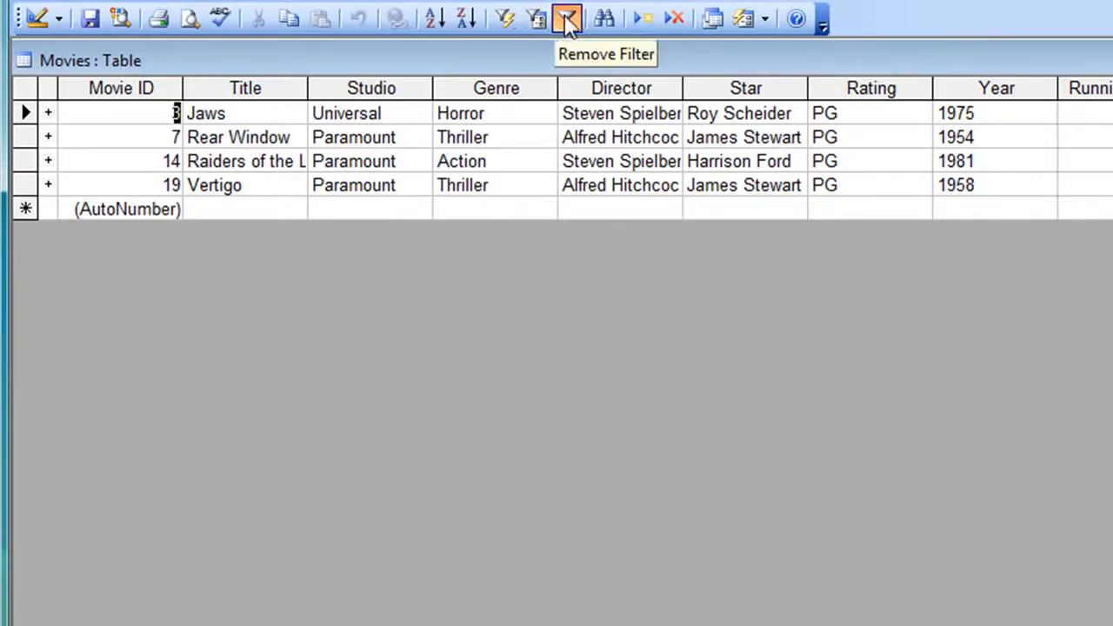
click(567, 19)
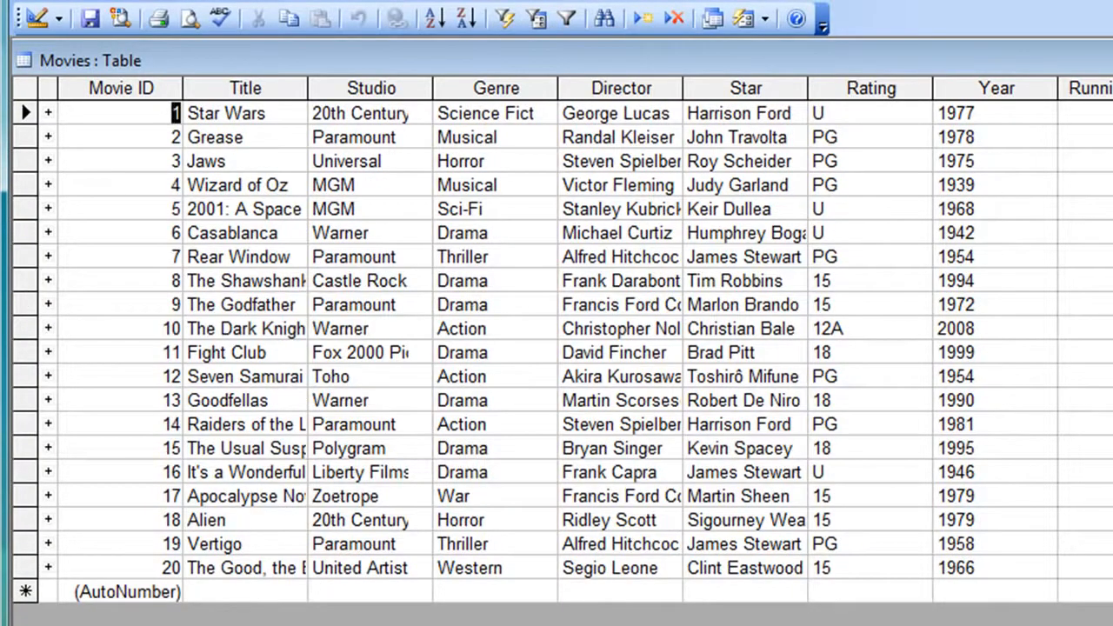
Close the Movies table and save the changes to its design
click(1112, 60)
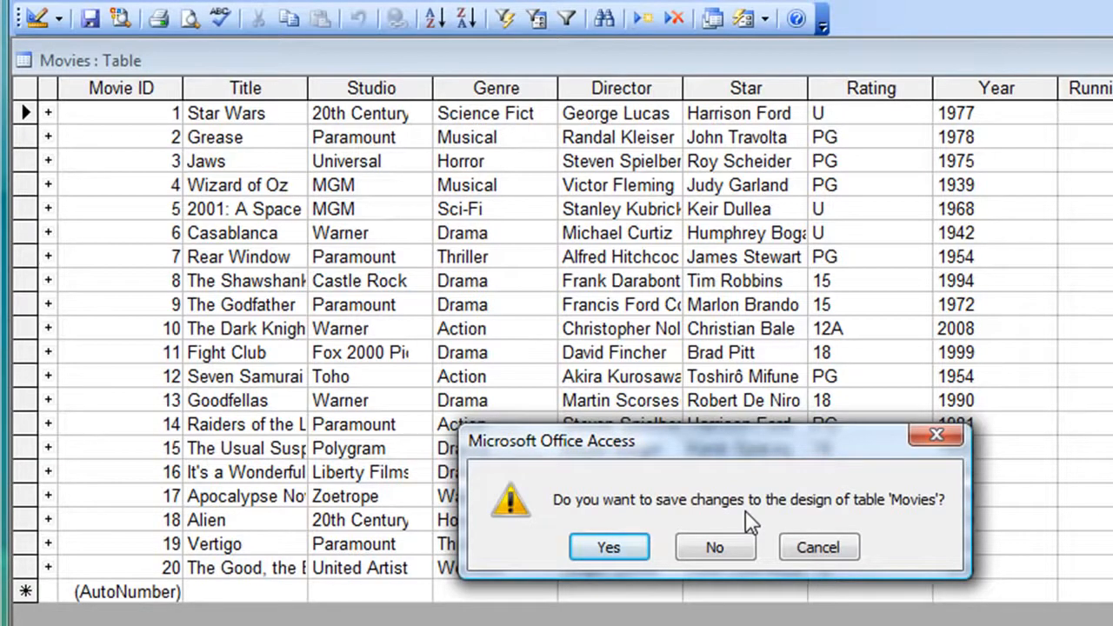
click(625, 557)
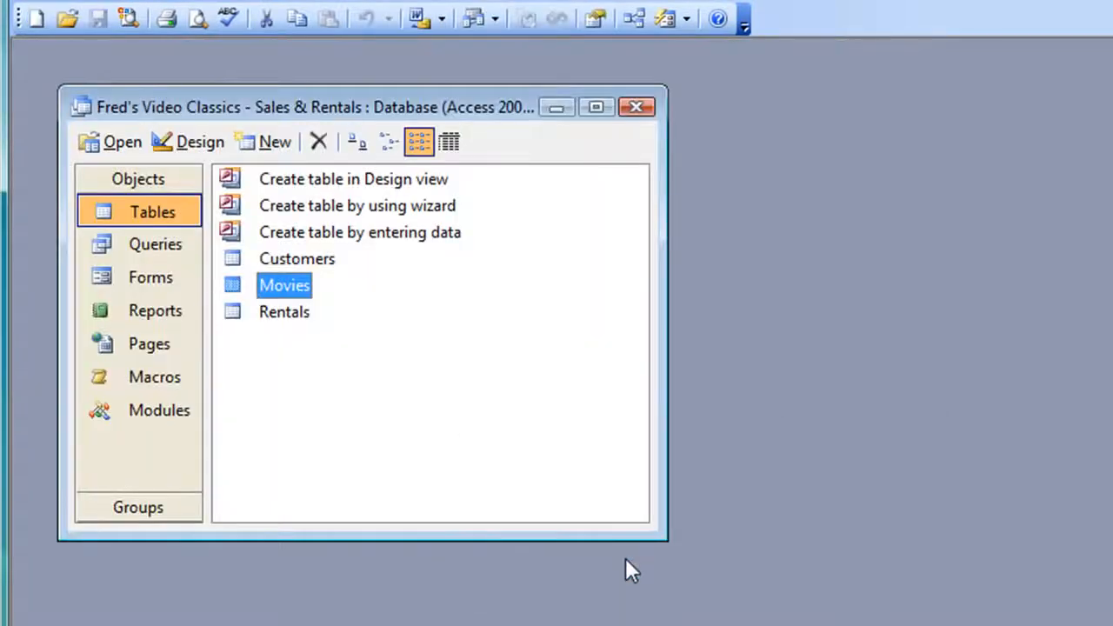